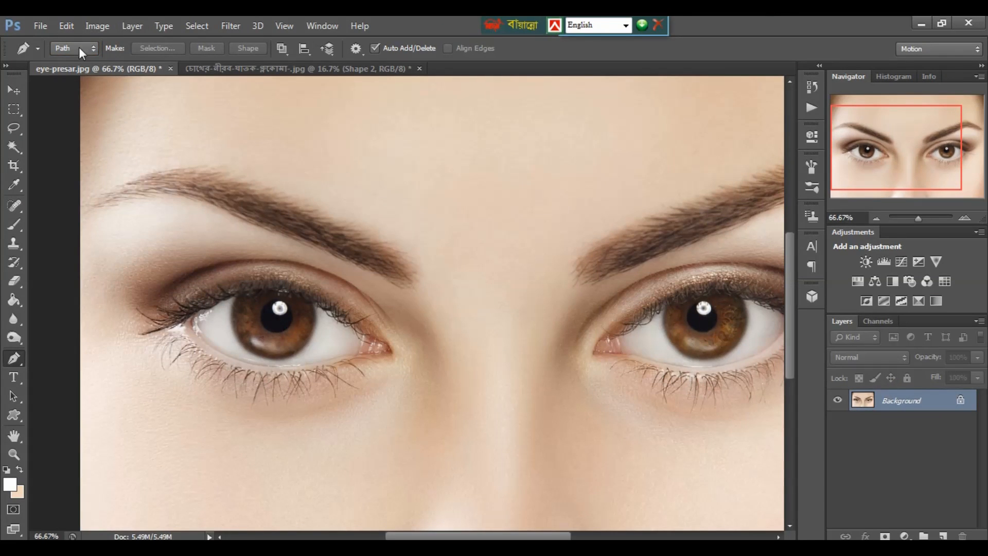
Step: Set the Pen tool to Shape mode and draw a curve about 627 px wide and 198 px high along the left eyebrow
click(79, 48)
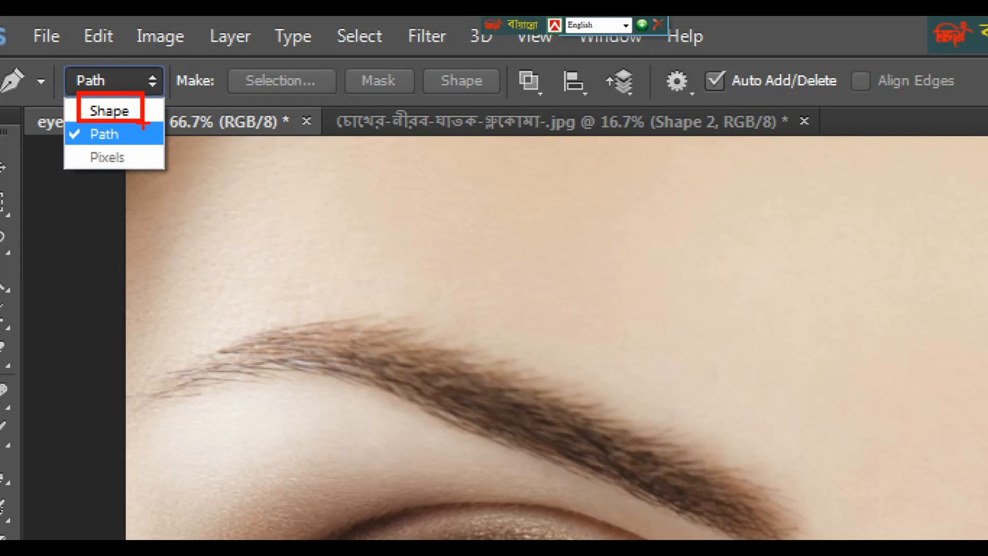
click(139, 113)
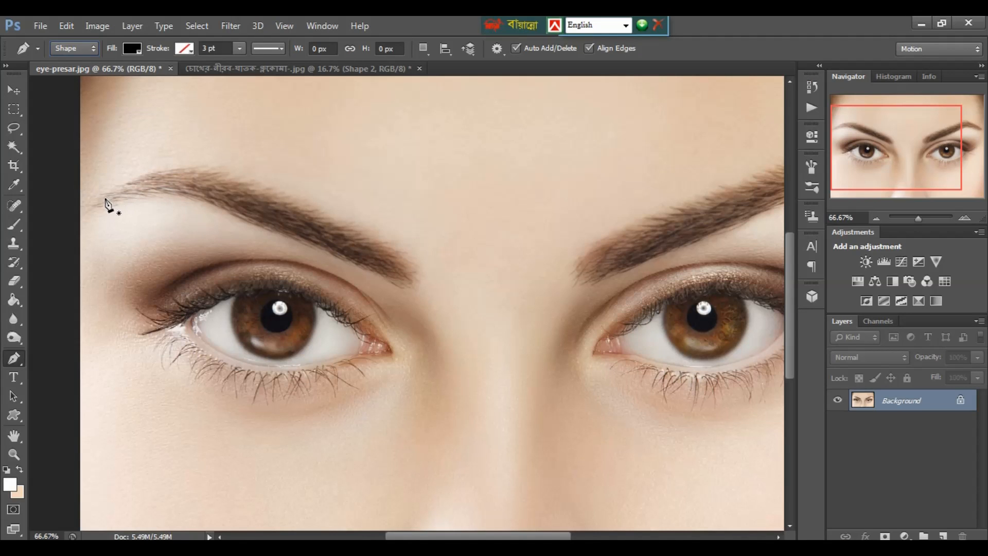
click(102, 199)
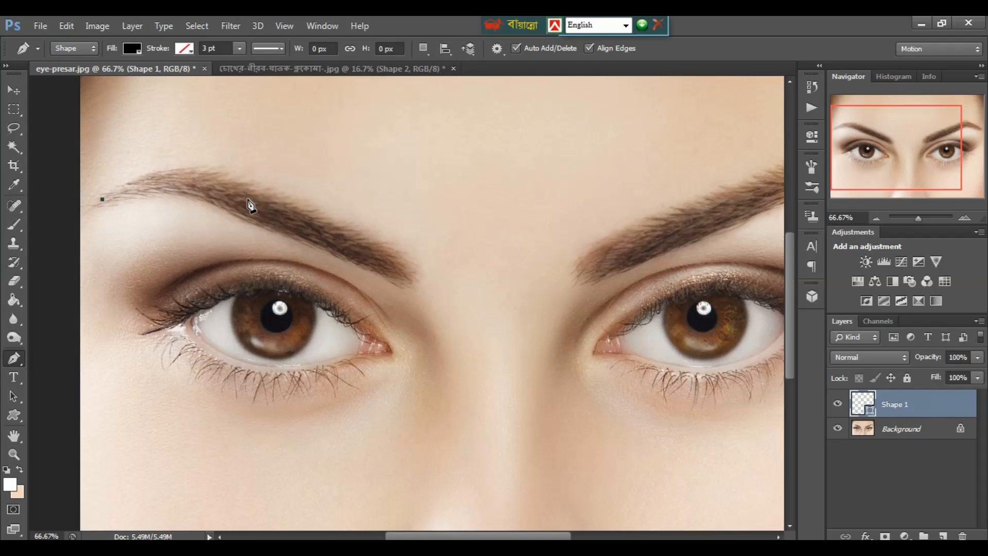
drag(248, 199, 328, 246)
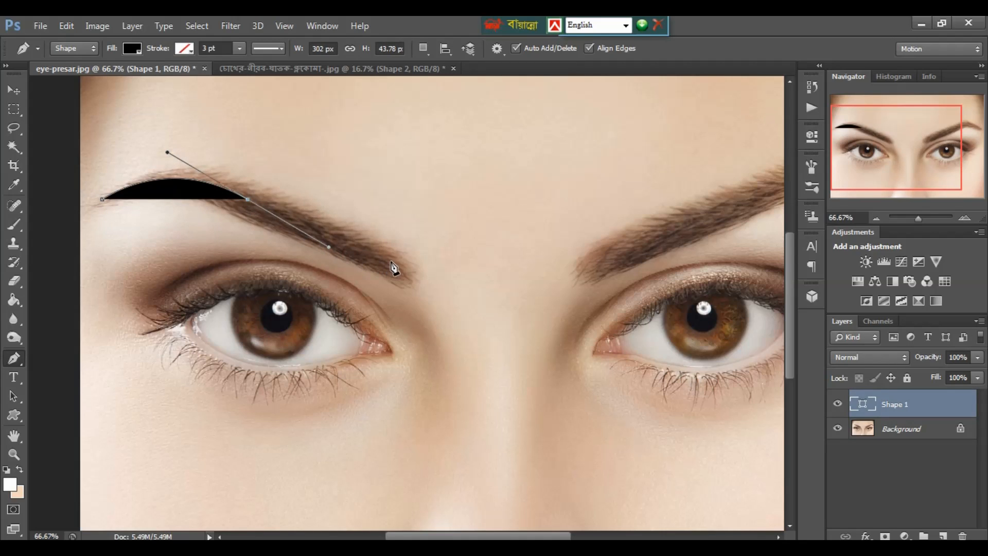
drag(404, 274, 426, 294)
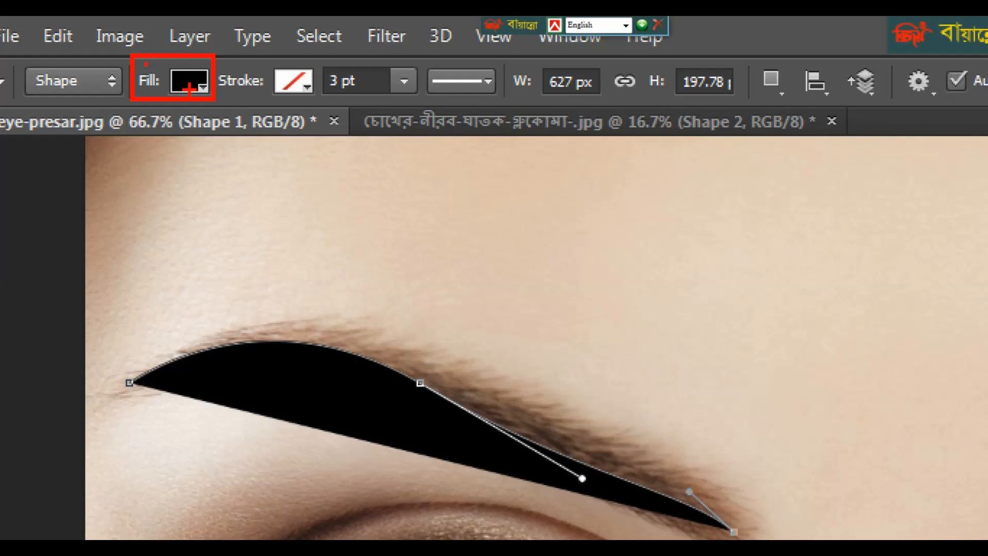
Step: Set the eyebrow shape's fill to no color
click(189, 82)
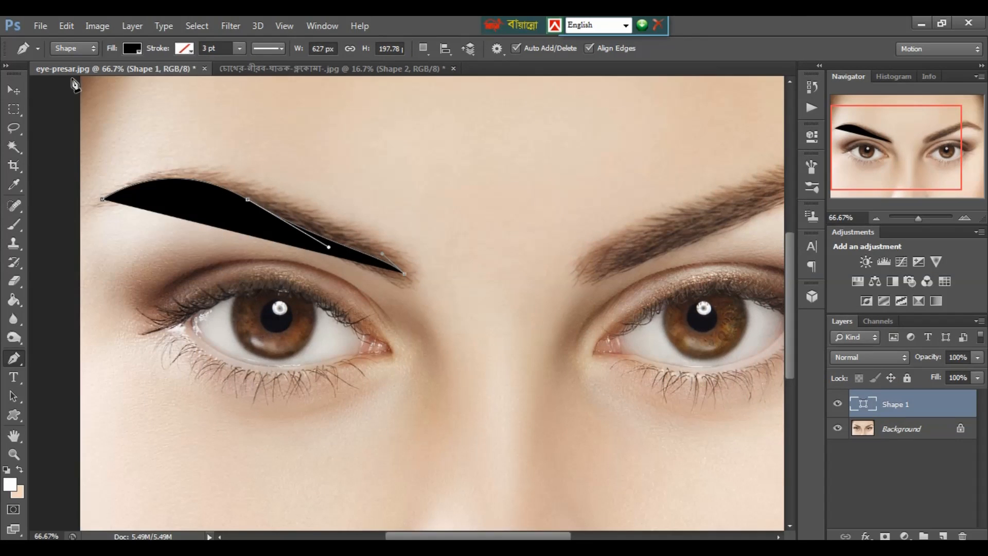
click(129, 50)
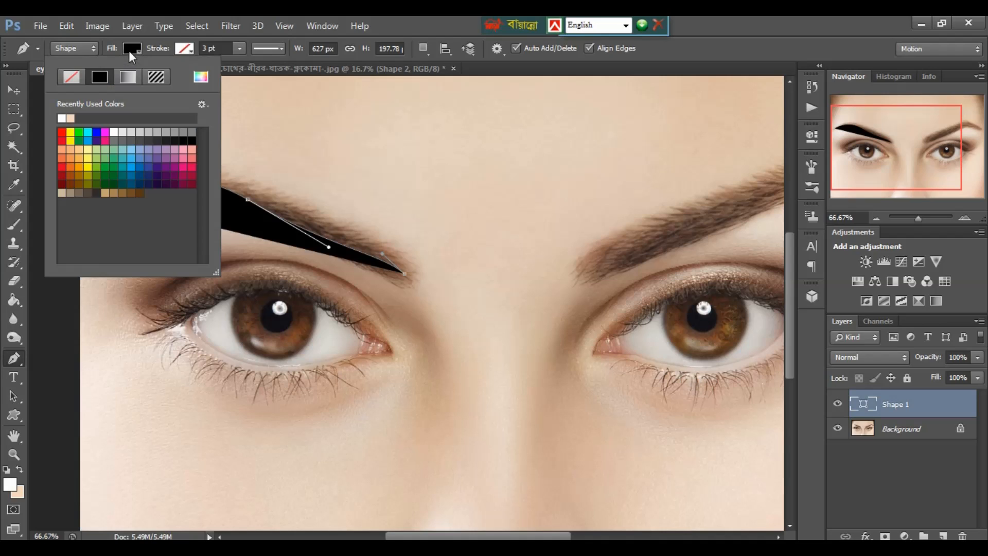
click(71, 77)
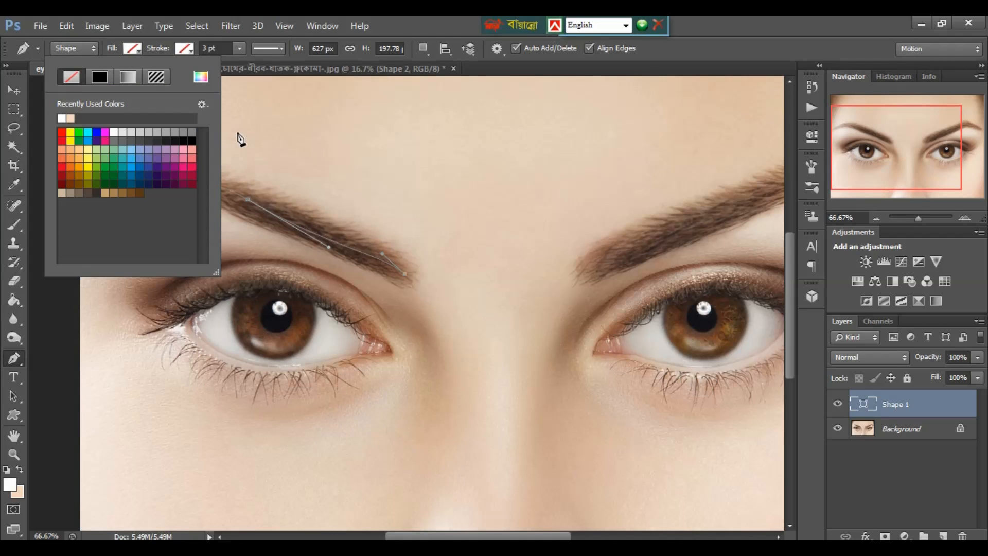
click(436, 18)
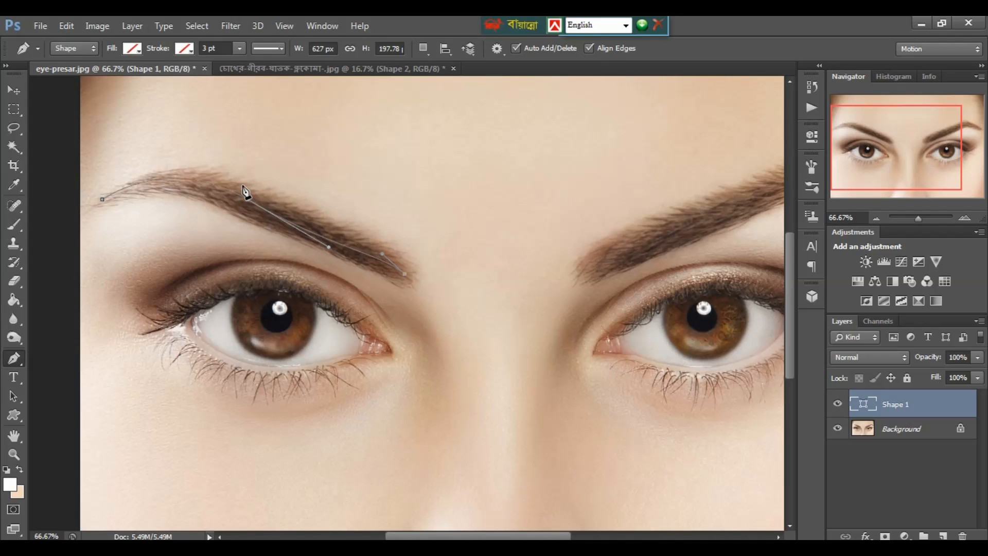
Step: Give the eyebrow shape a solid black stroke and increase the stroke's thickness
key(ctrl+1)
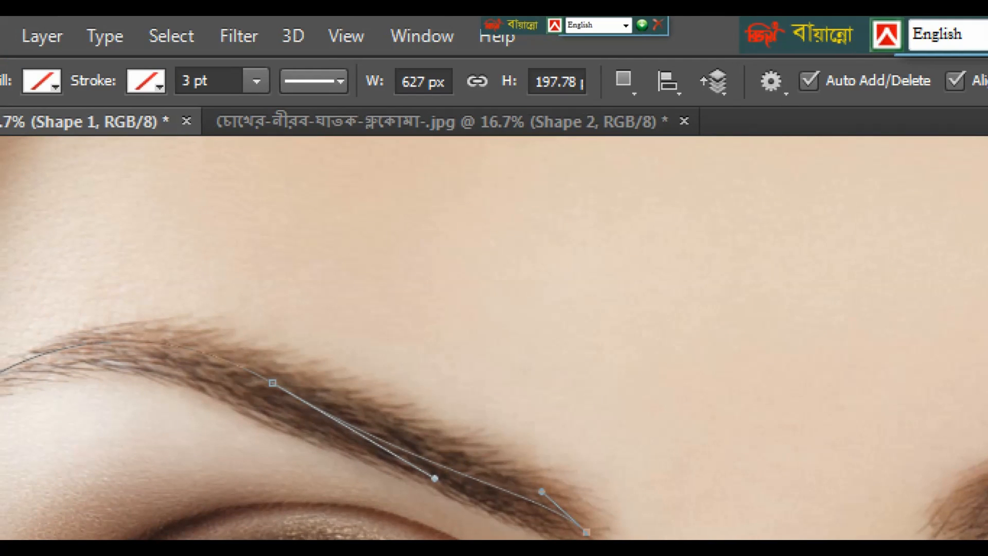
click(212, 45)
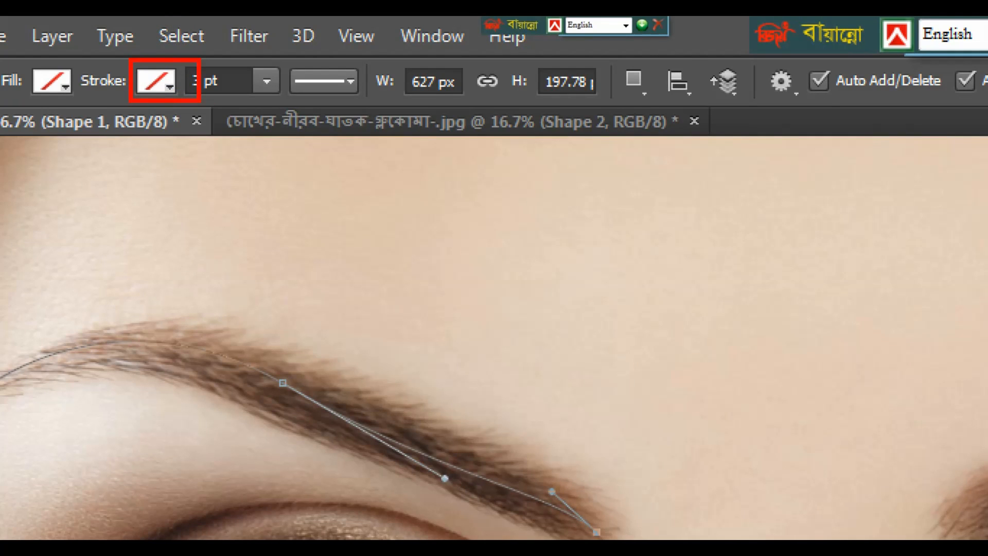
key(Escape)
click(190, 49)
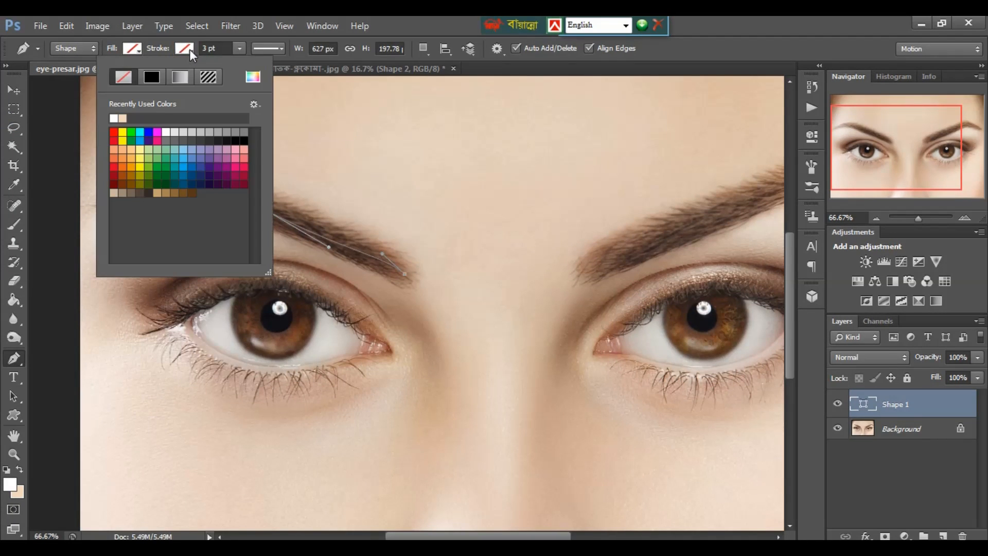
click(152, 79)
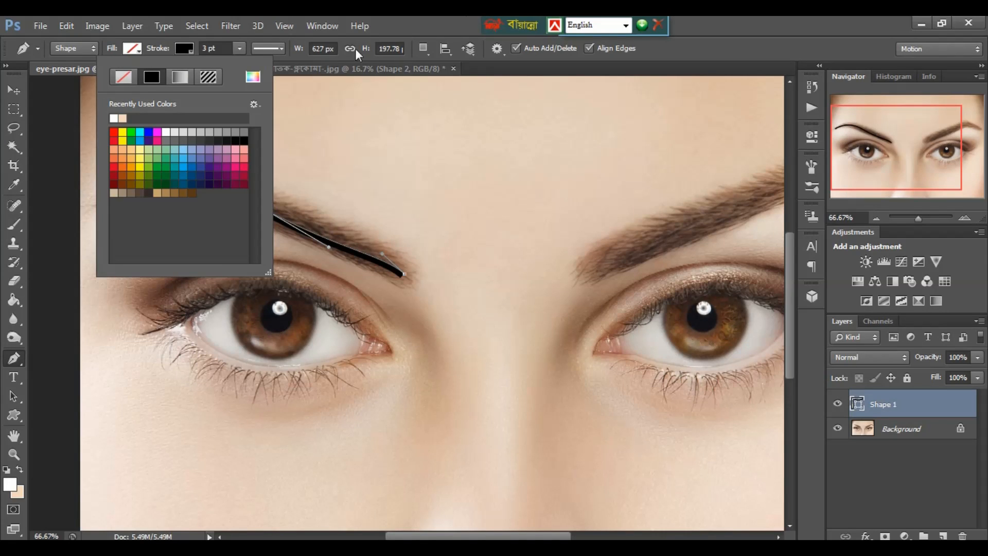
click(463, 17)
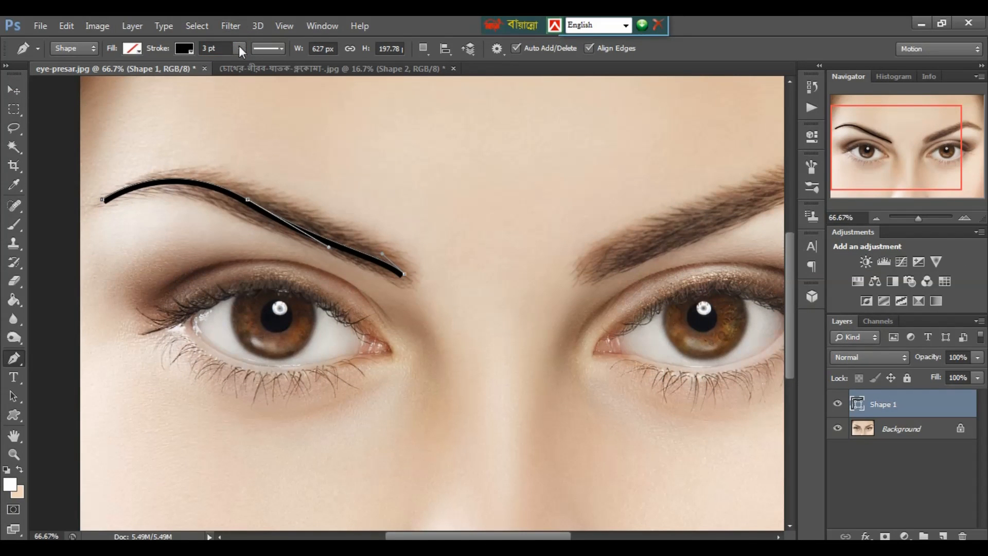
click(238, 45)
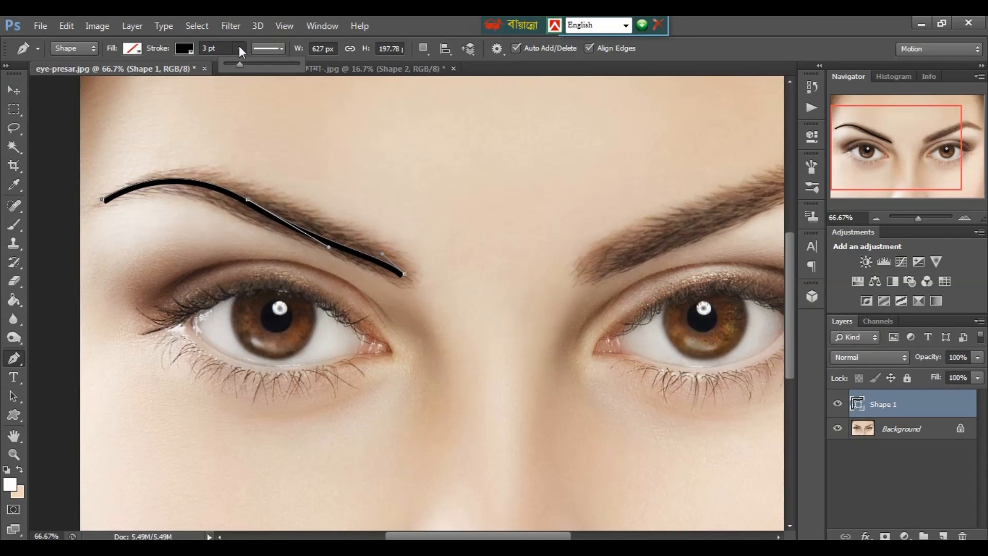
drag(242, 68, 243, 66)
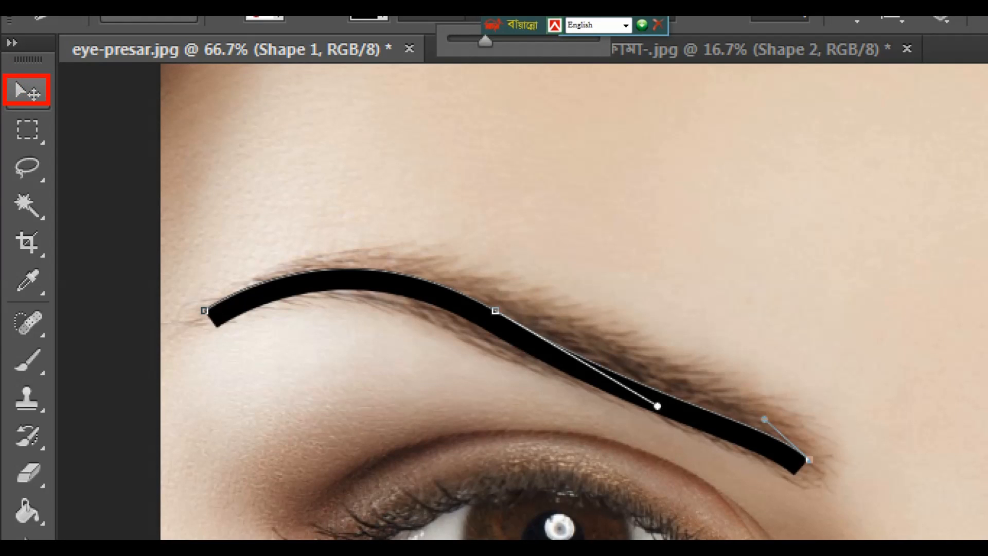
Step: Switch to the Move tool and rasterize the eyebrow's Shape 1 layer
click(13, 94)
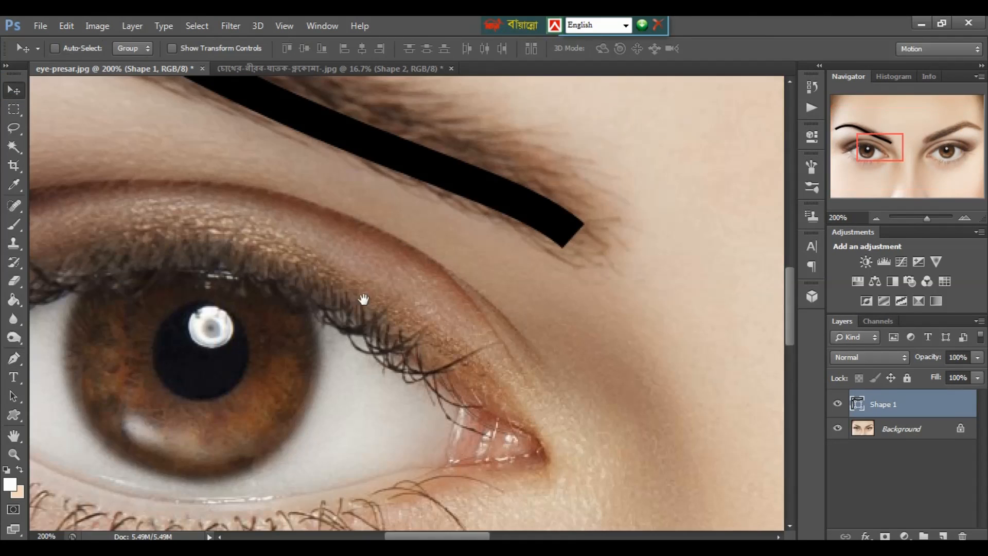
drag(425, 317, 567, 267)
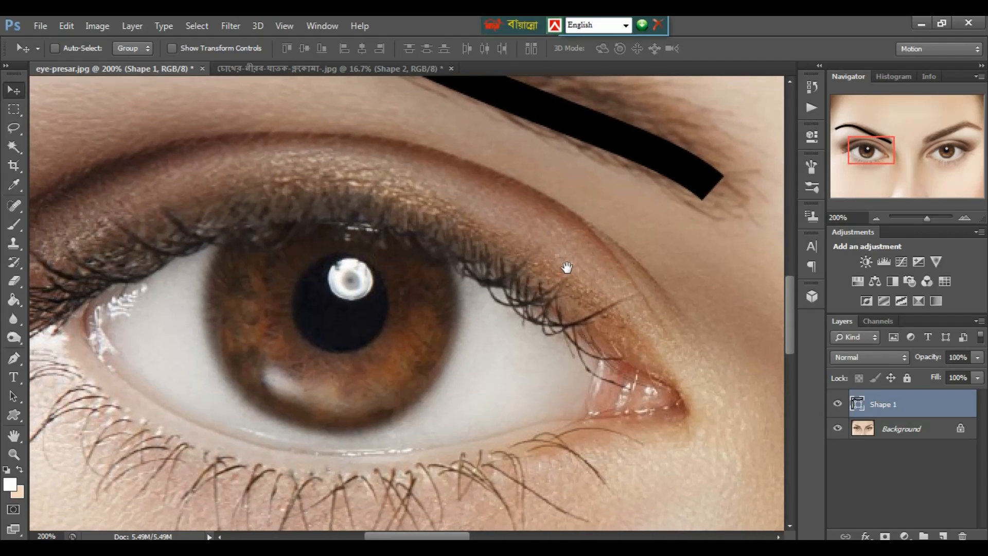
key(ctrl+minus)
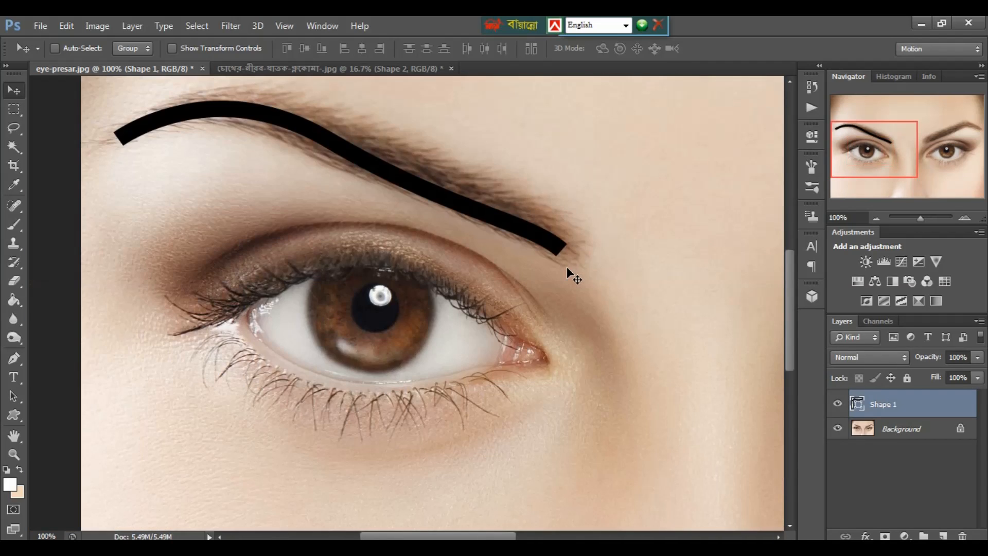
key(ctrl+plus)
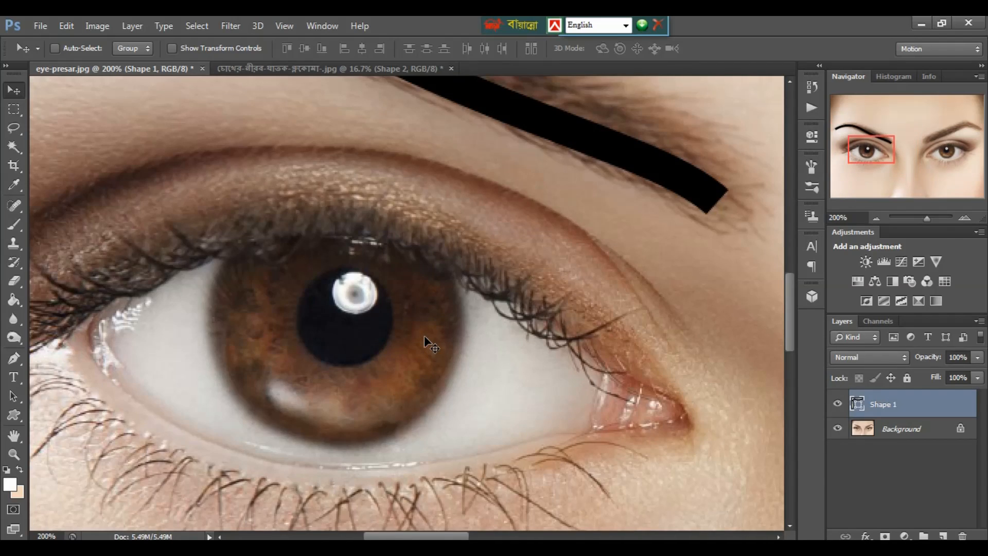
key(ctrl+minus)
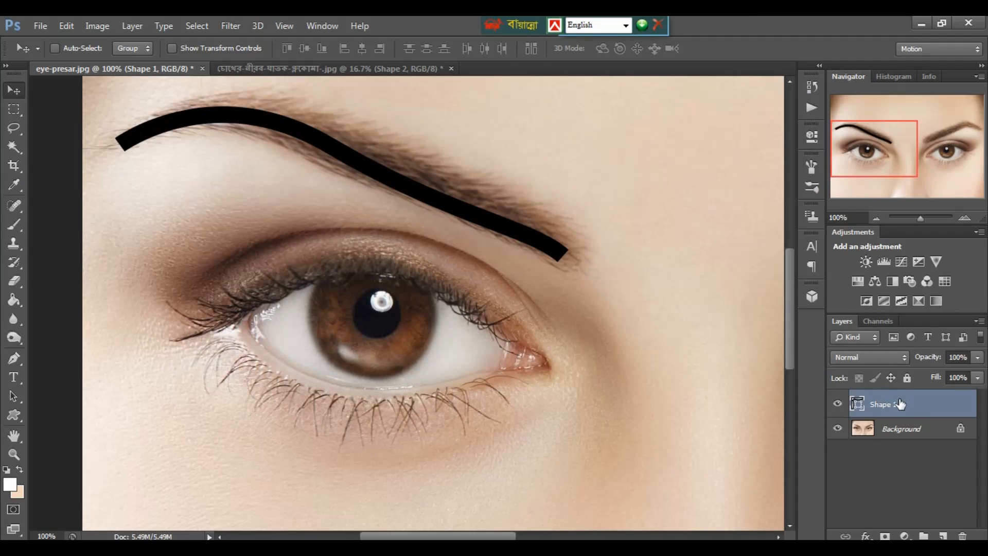
right_click(812, 332)
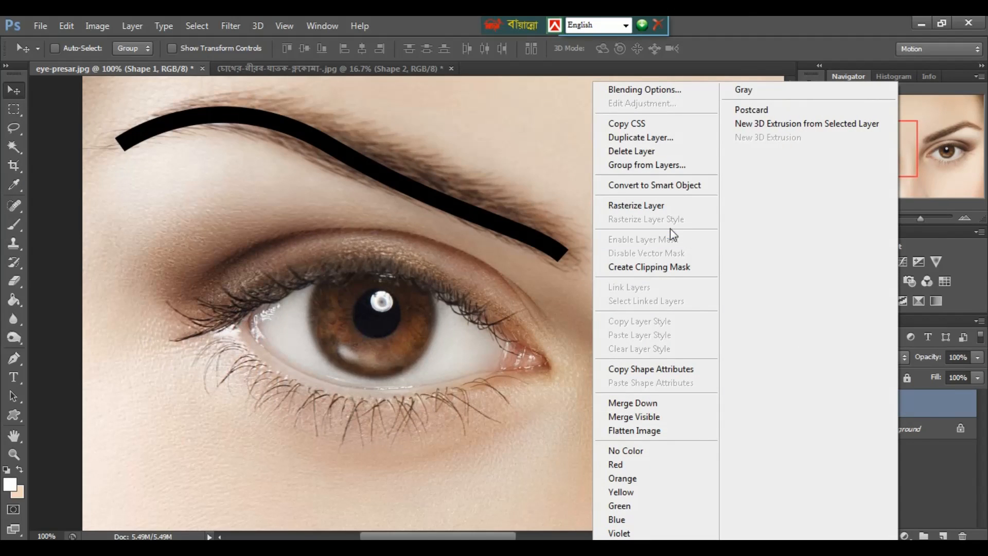
click(634, 208)
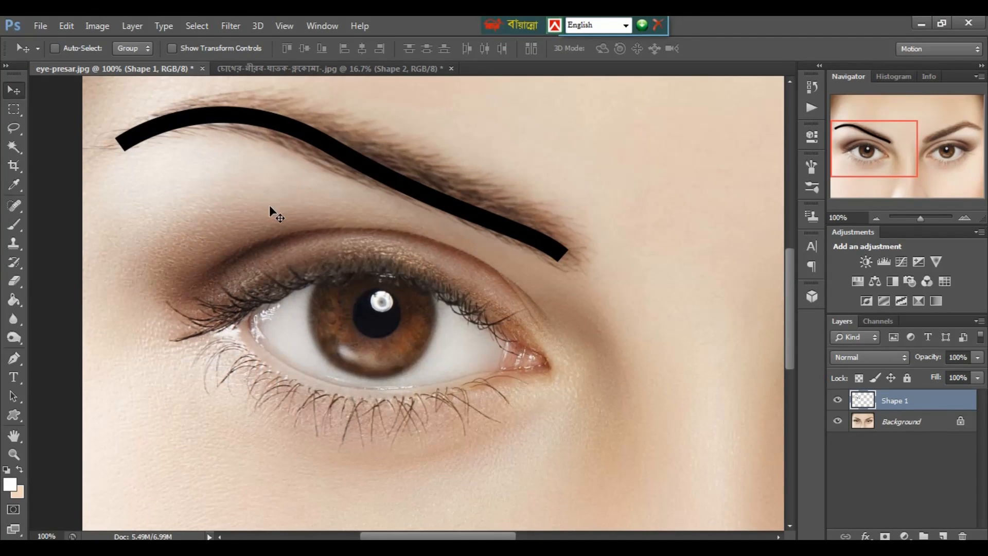
Step: Draw a curved pen shape about 425 px wide and 100 px high along the left eye's lower lash line
key(p)
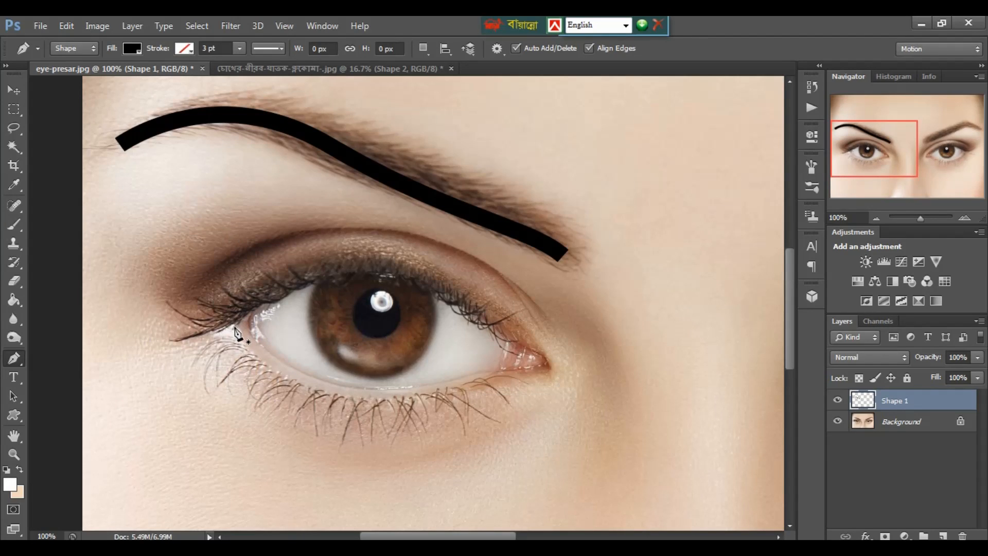
click(235, 328)
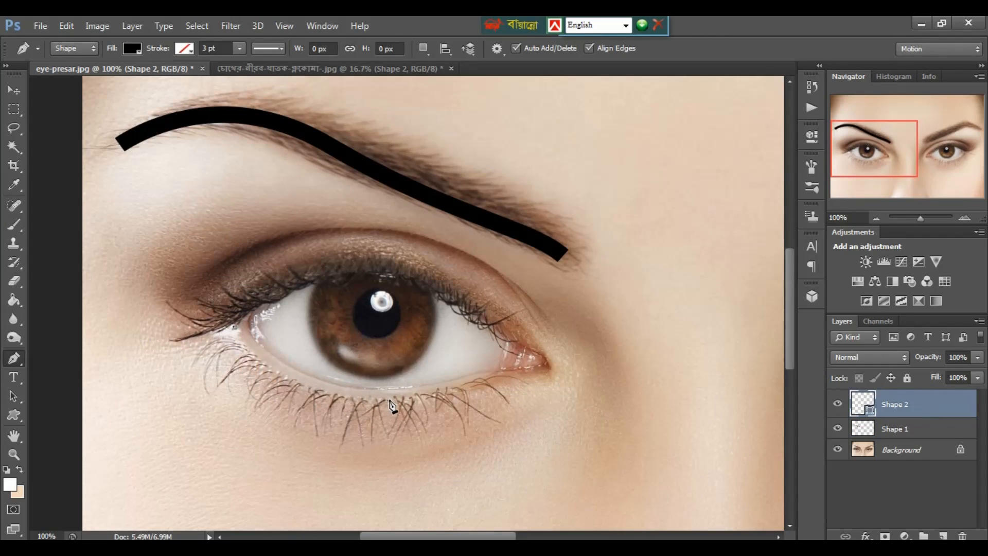
drag(390, 400, 502, 400)
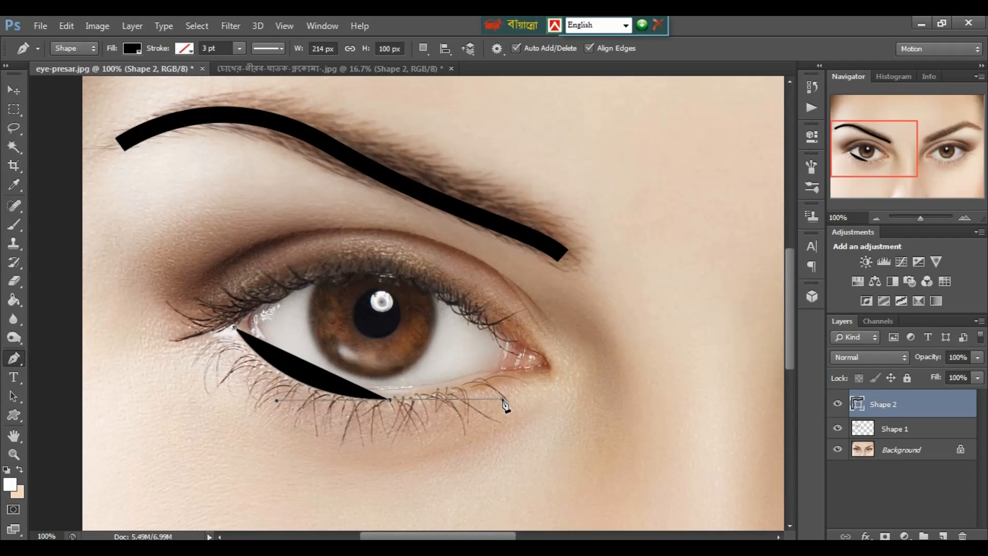
click(390, 401)
drag(542, 375, 584, 368)
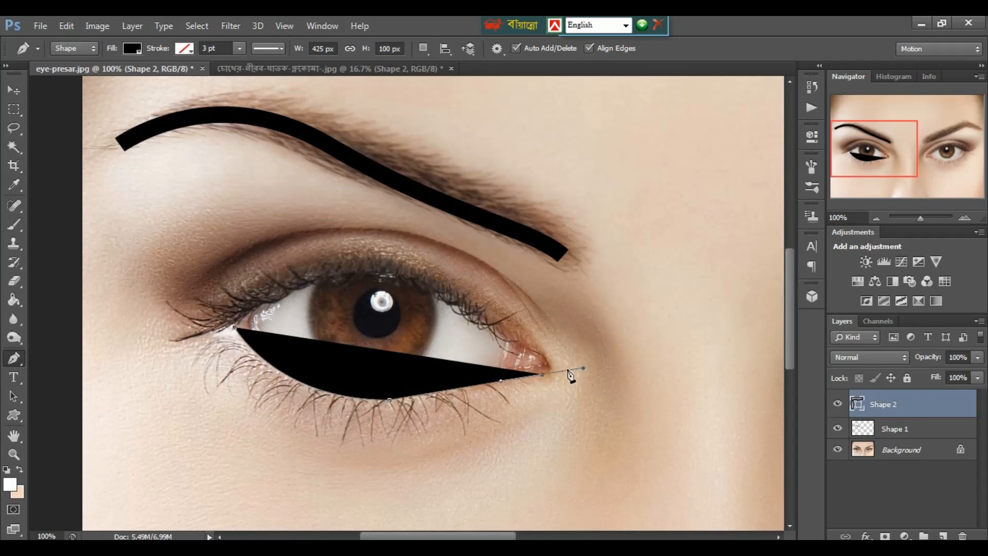
click(543, 375)
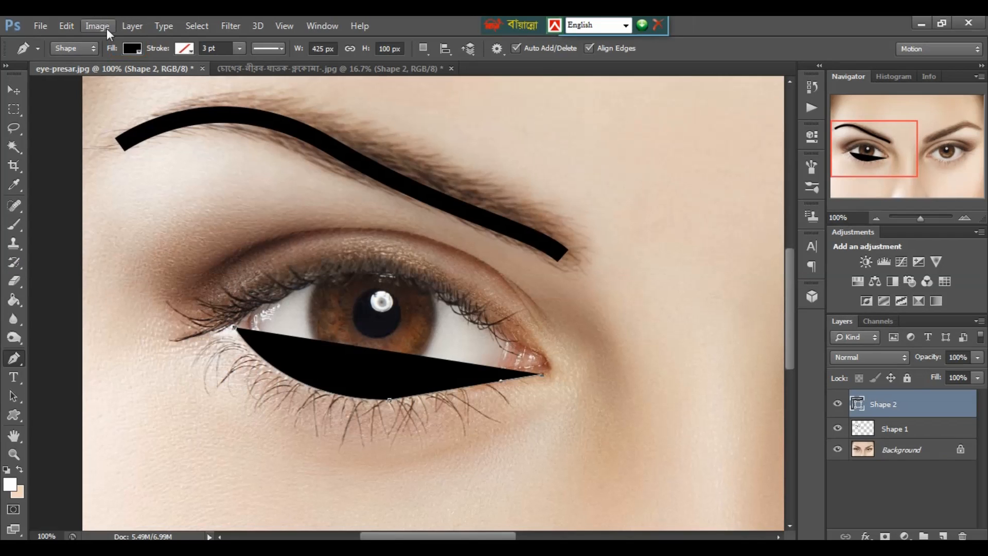
Step: Set the lower lash line shape to no fill and a solid black stroke
click(176, 81)
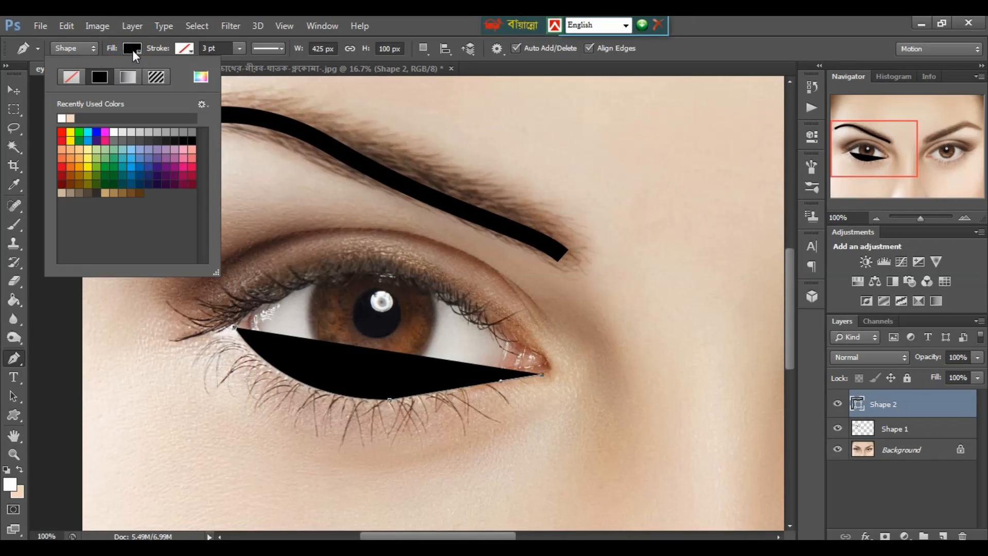
click(75, 77)
click(191, 48)
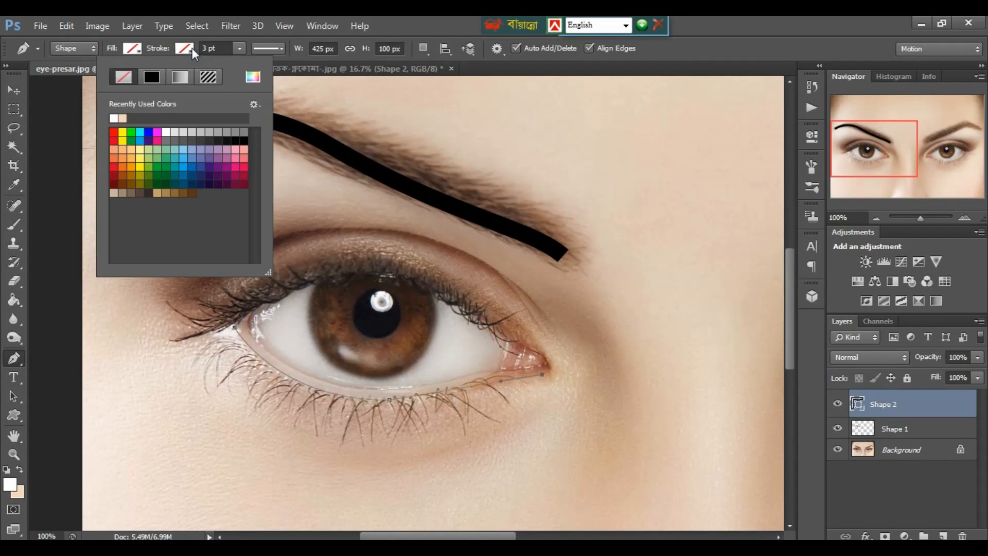
click(152, 77)
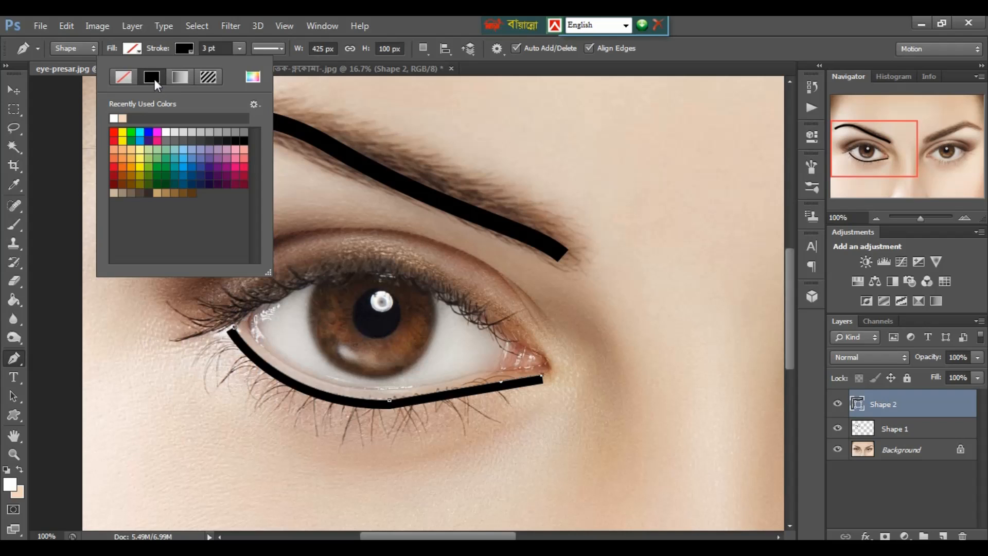
key(Return)
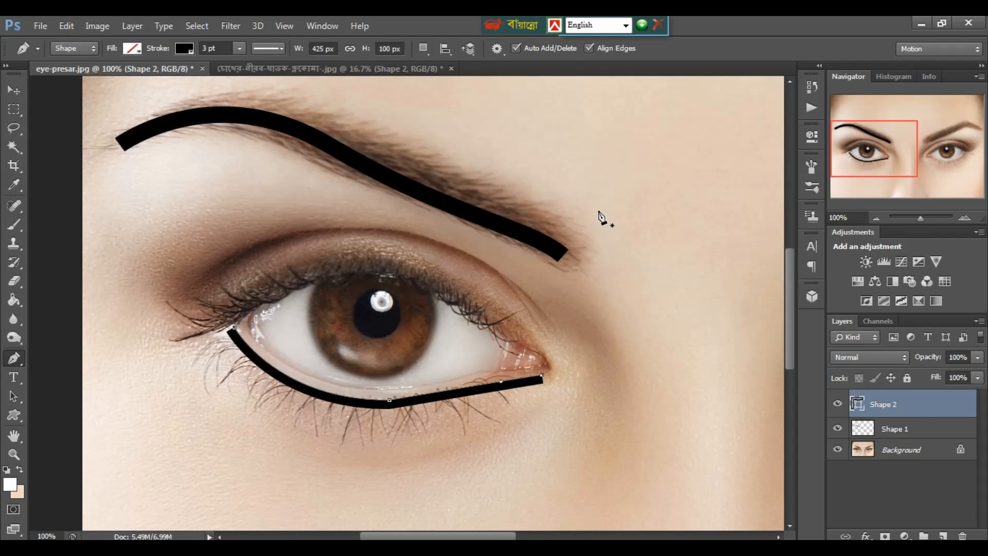
Step: Rasterize the lower lash line's Shape 2 layer
right_click(926, 402)
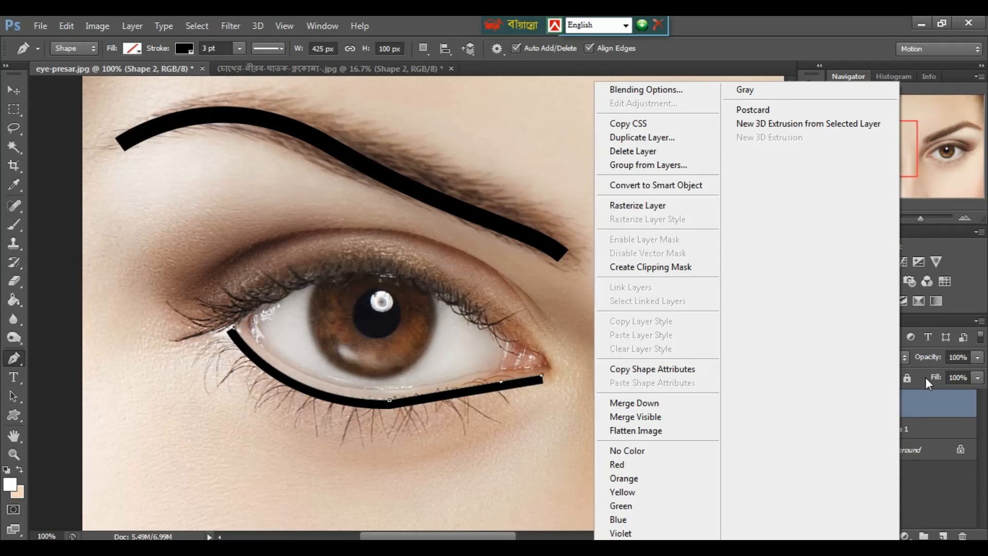
key(Escape)
right_click(926, 401)
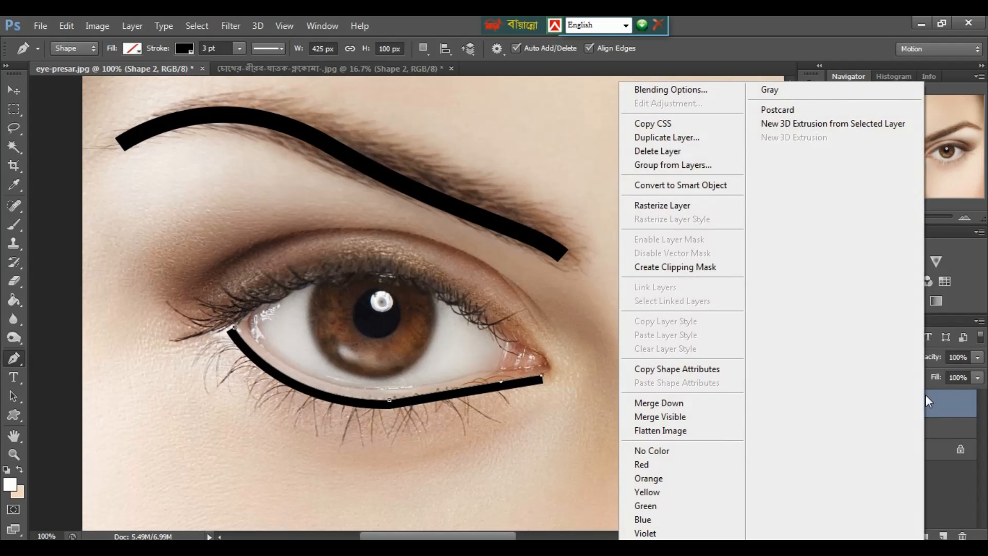
click(688, 207)
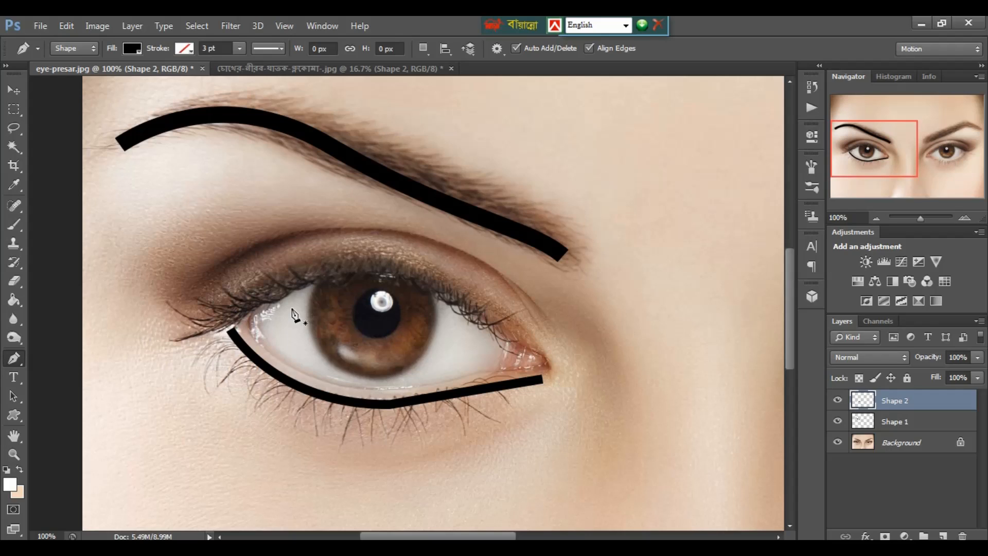
Step: Draw a curved pen shape about 431 px wide and 121 px high along the left eye's upper lash line
click(232, 322)
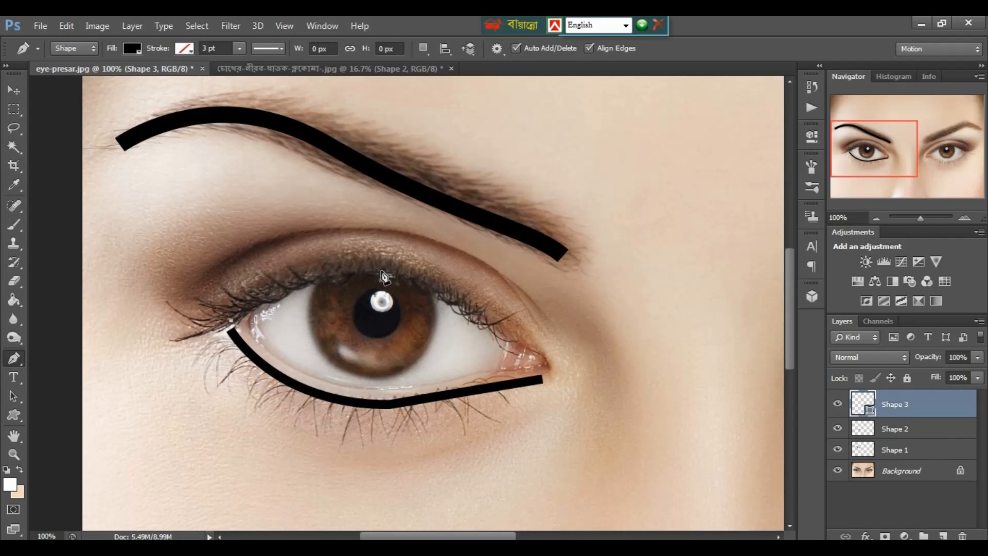
drag(384, 271, 485, 283)
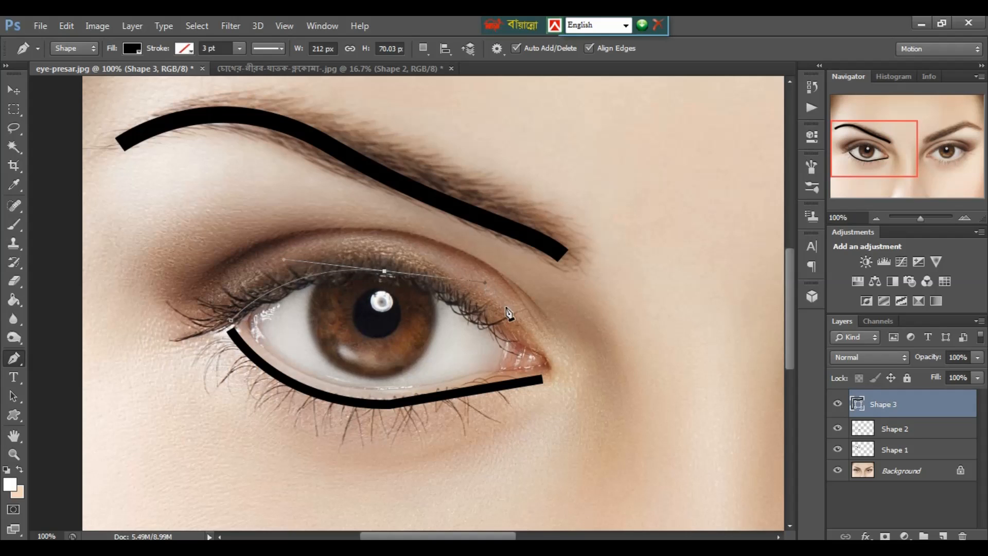
click(543, 356)
drag(558, 371, 558, 370)
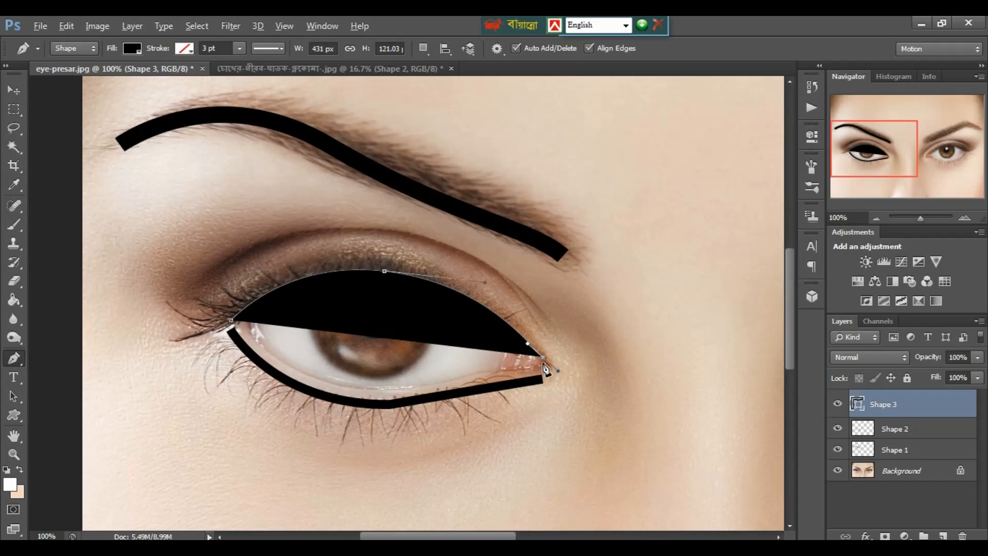
alt+click(543, 357)
key(Return)
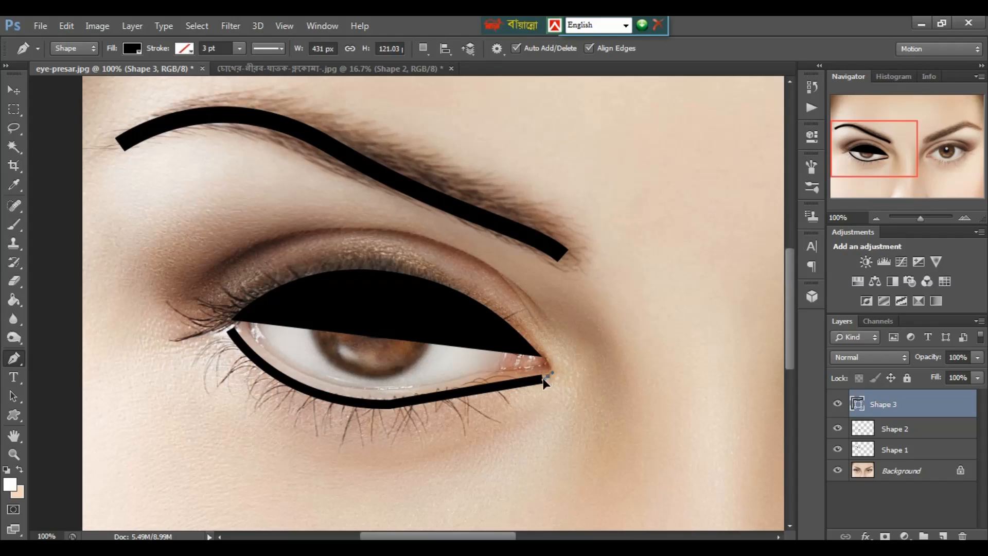
Step: Extend the upper lash line shape around the eye's inner corner to about 439 px wide and 149 px high
click(548, 377)
key(ctrl+alt+z)
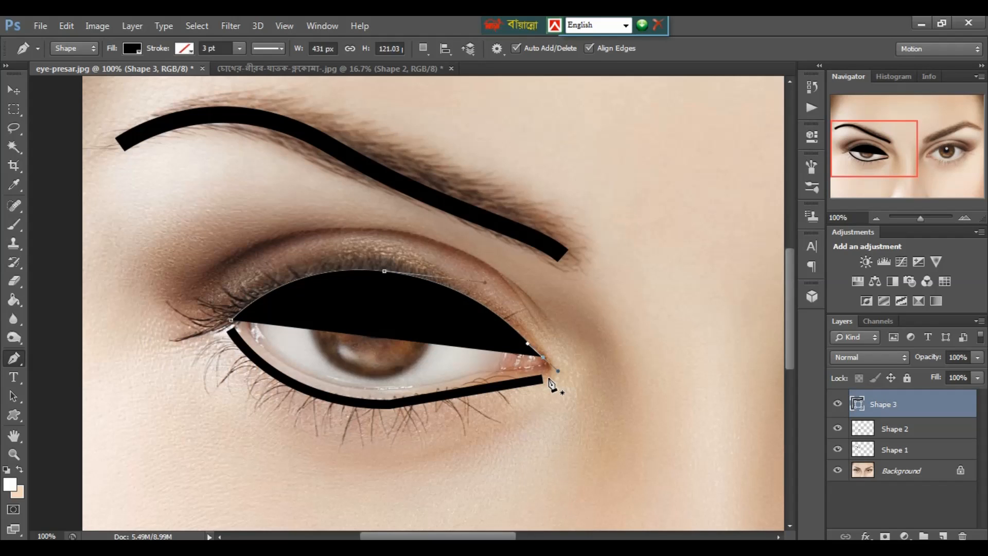
key(Return)
click(547, 380)
key(ctrl+alt+z)
click(545, 378)
drag(539, 381, 539, 381)
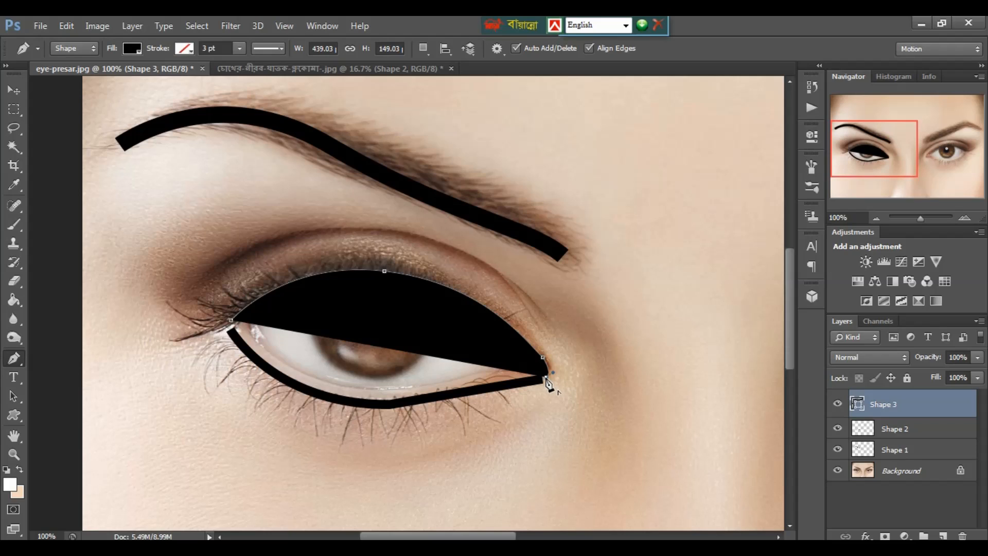
Step: Set the upper lash line shape to no fill and a solid black stroke
click(133, 47)
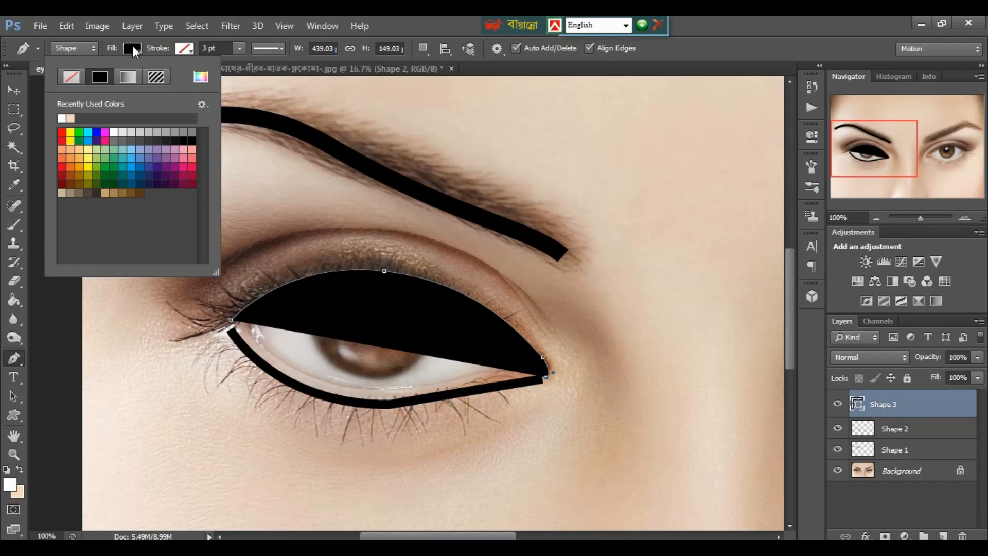
click(73, 78)
click(193, 48)
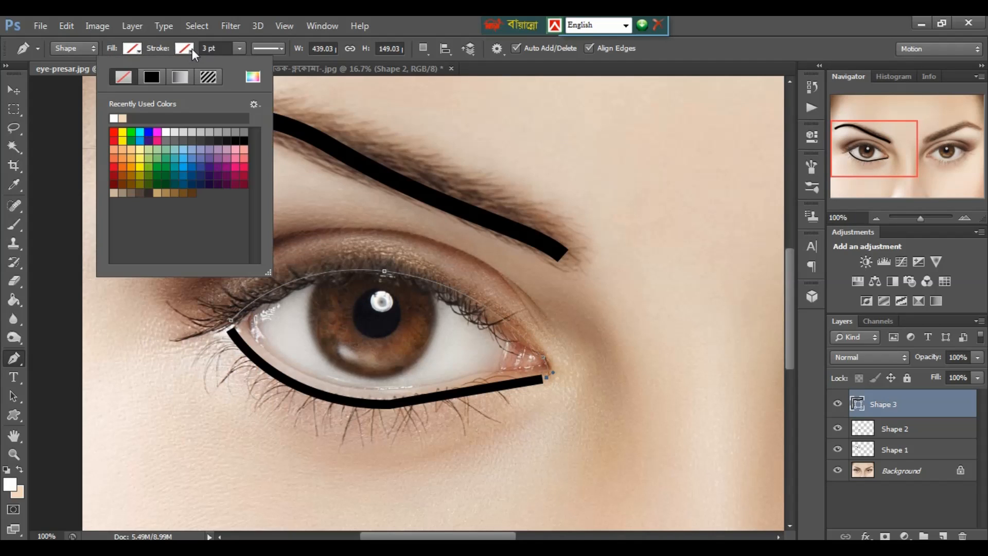
click(152, 76)
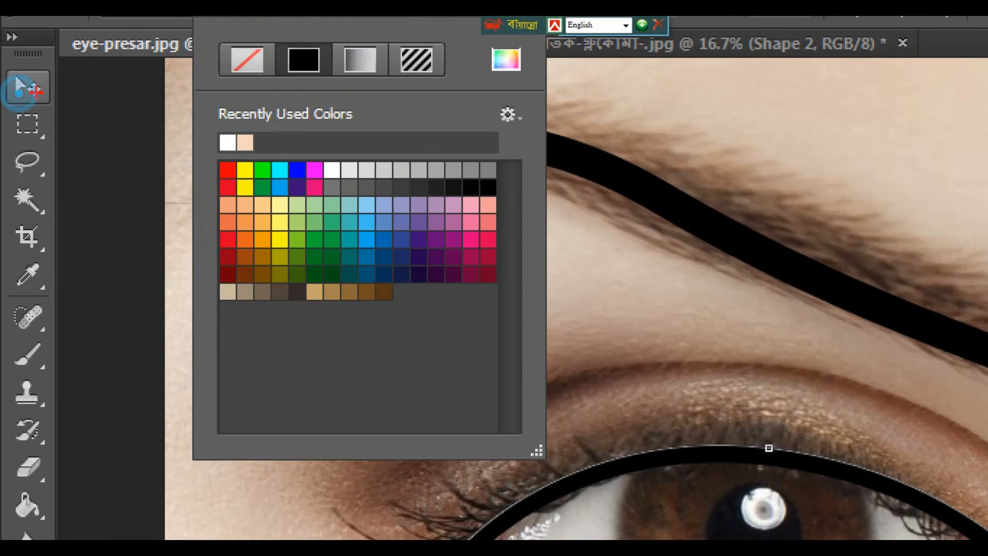
Step: Switch to the Move tool and rasterize the upper lash line's Shape 3 layer
click(26, 85)
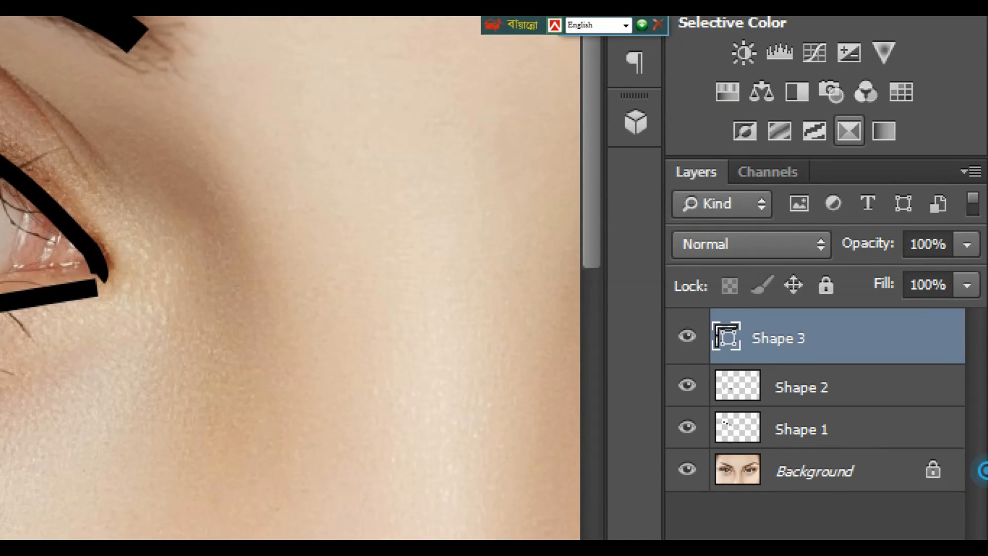
right_click(842, 336)
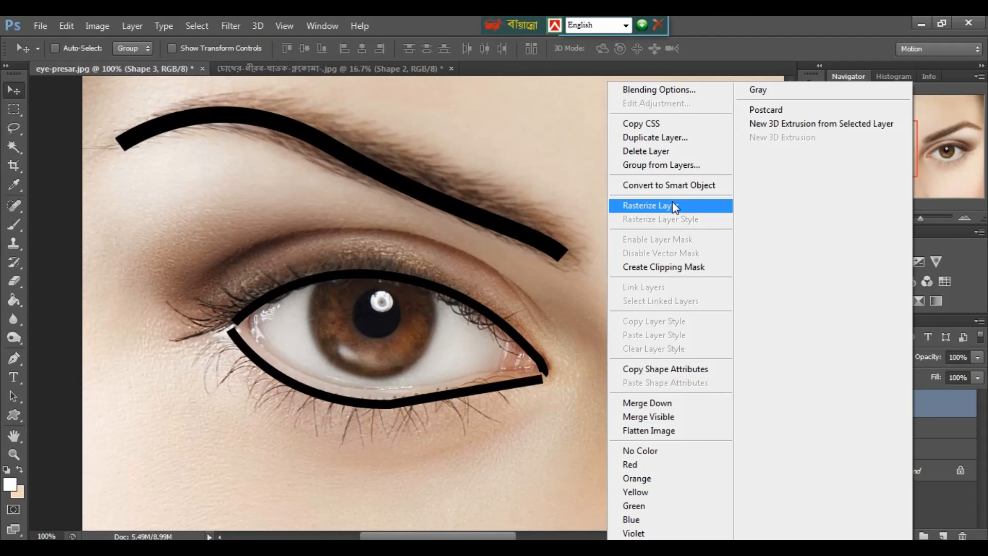
click(674, 205)
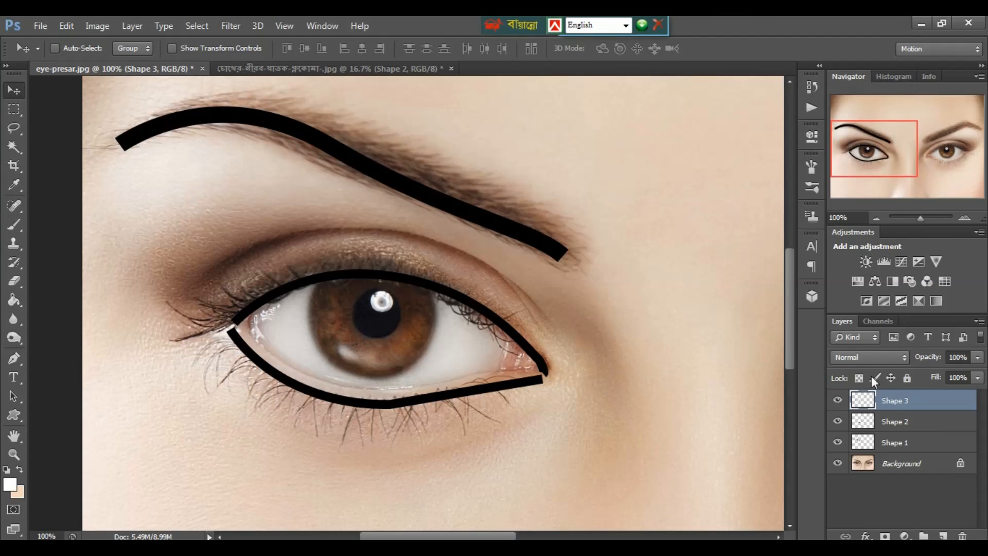
Step: Select the Shape 1 layer and nudge the eyebrow stroke slightly upward over the brow
click(896, 446)
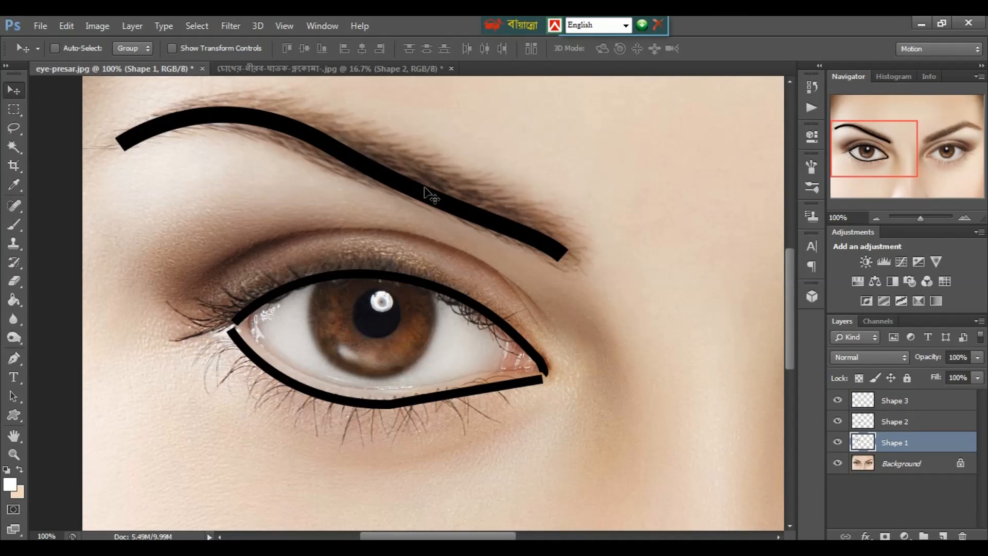
mouse_move(424, 187)
mouse_down()
mouse_move(428, 170)
mouse_move(425, 189)
mouse_up()
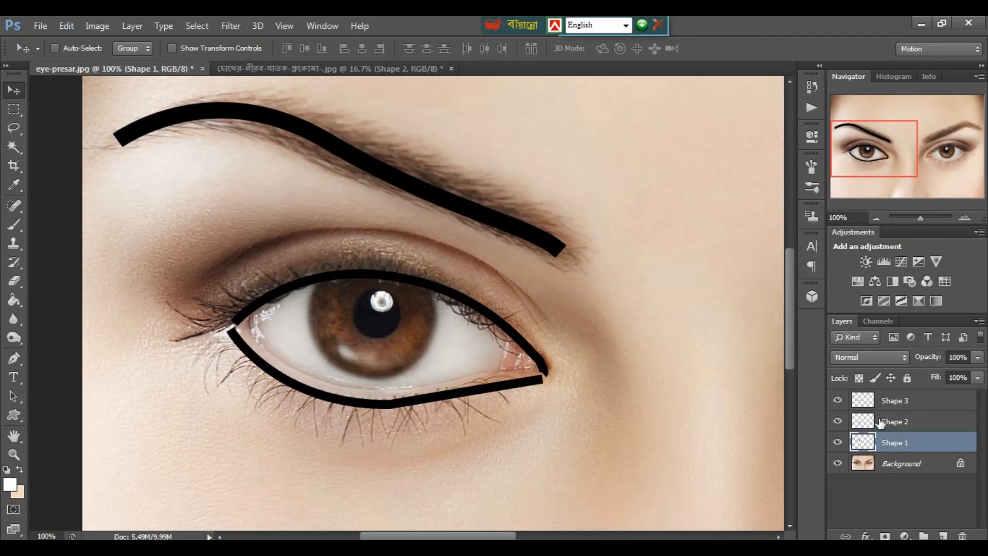
Step: Merge the Shape 1, Shape 2 and Shape 3 layers into one and toggle the merged layer's visibility to compare
shift+click(881, 421)
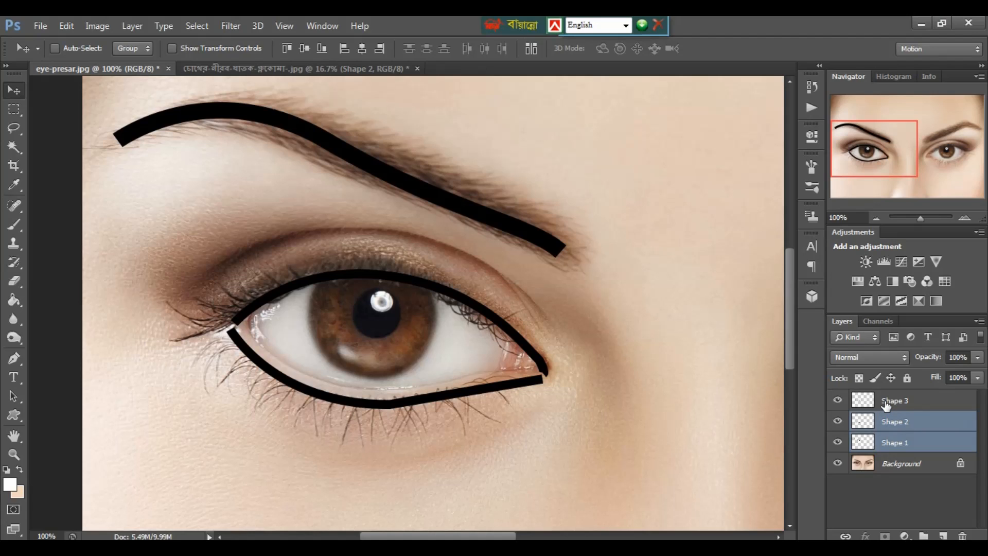
shift+click(885, 405)
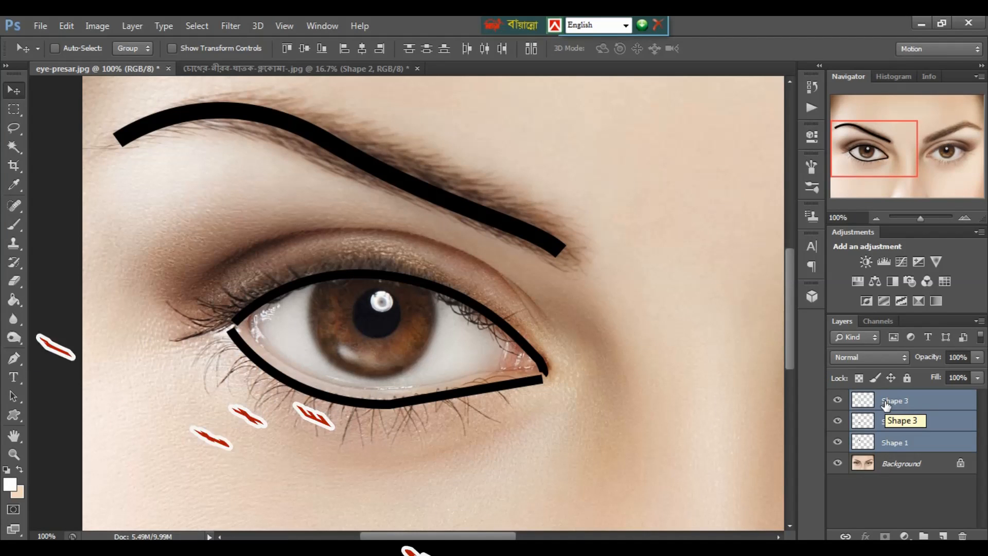
key(ctrl+e)
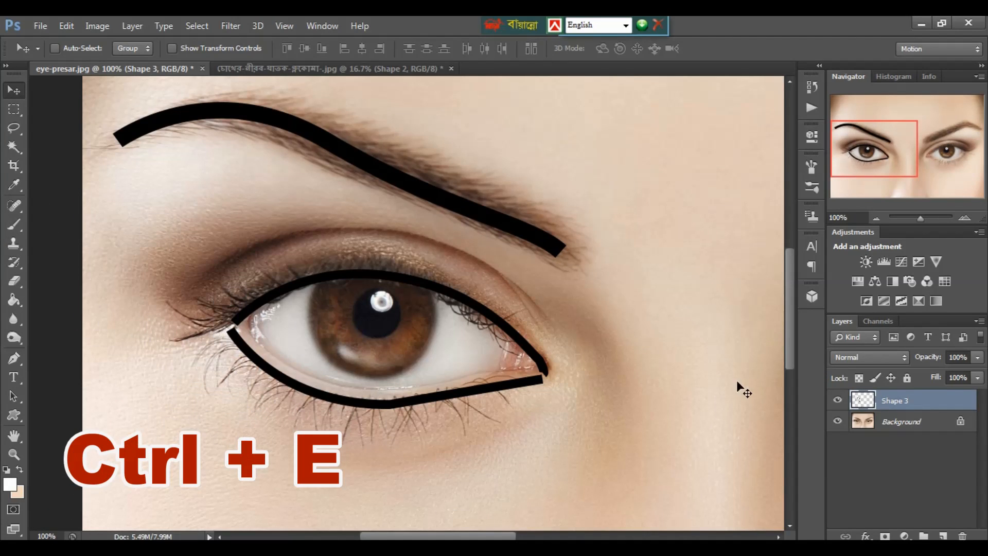
click(839, 402)
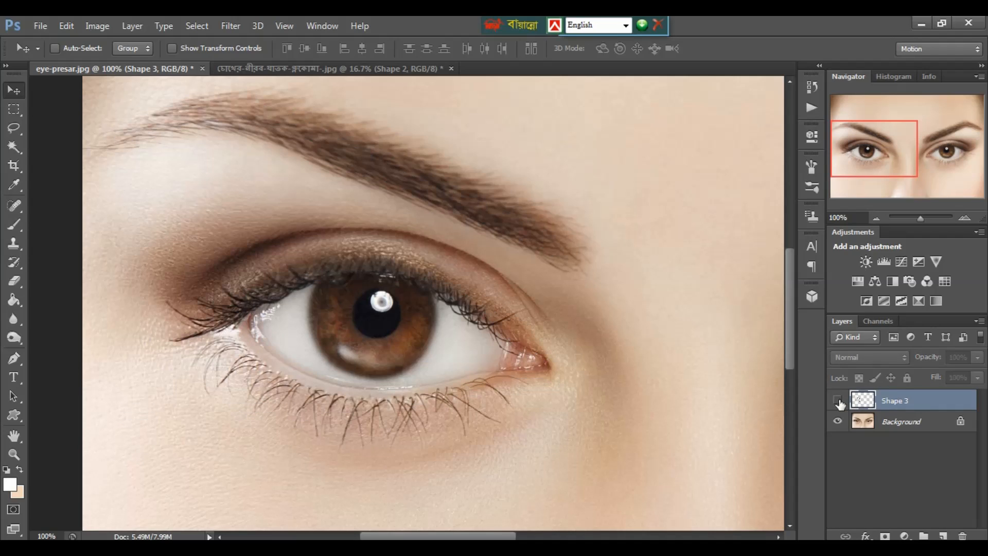
click(839, 402)
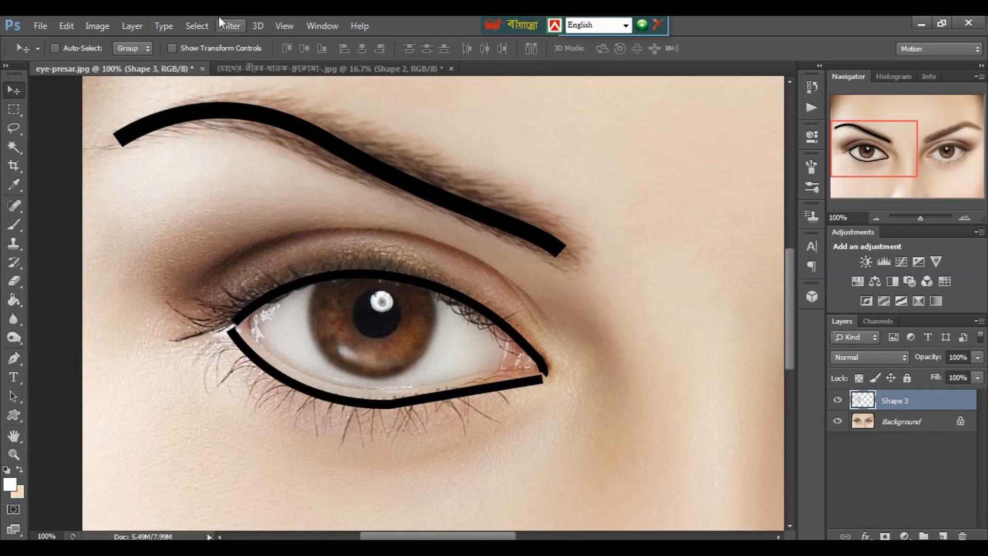
Step: Apply a Gaussian Blur with a radius of 9.8 pixels to the merged eyebrow and eyeliner layer
click(230, 25)
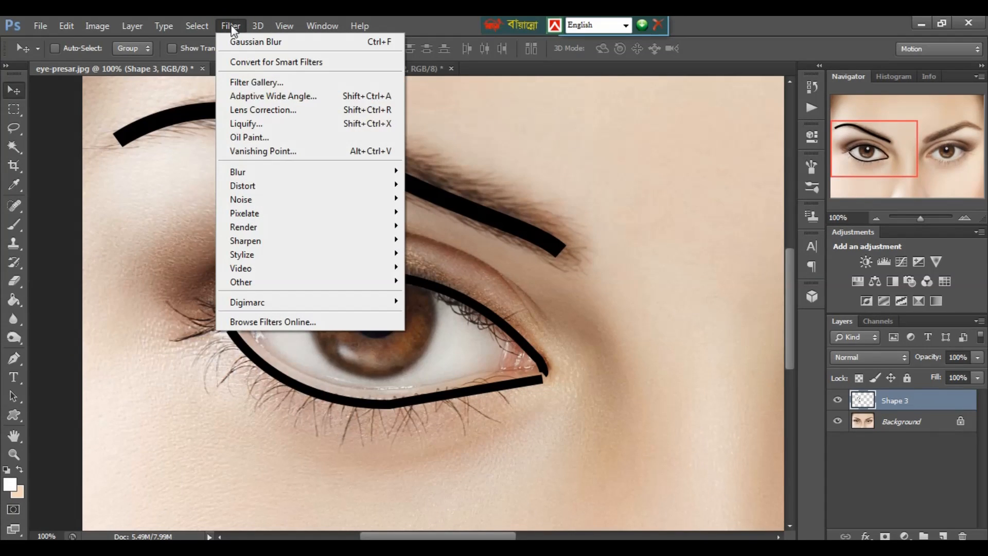
mouse_move(248, 171)
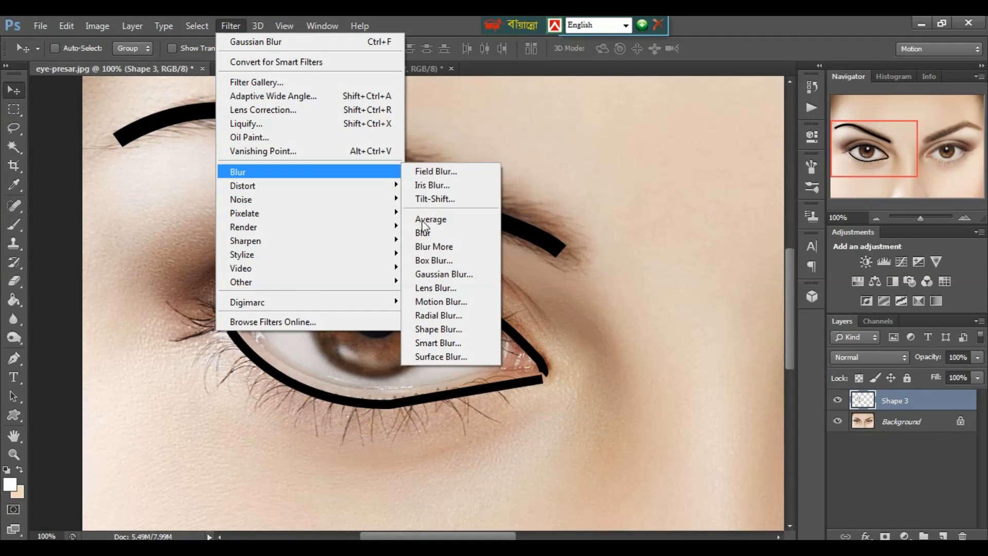
click(433, 273)
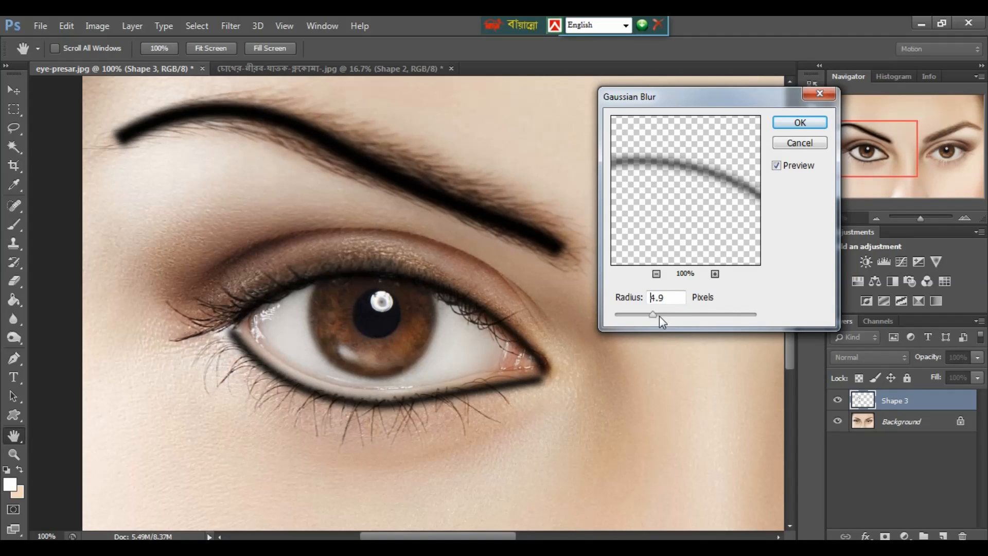
drag(660, 316, 671, 317)
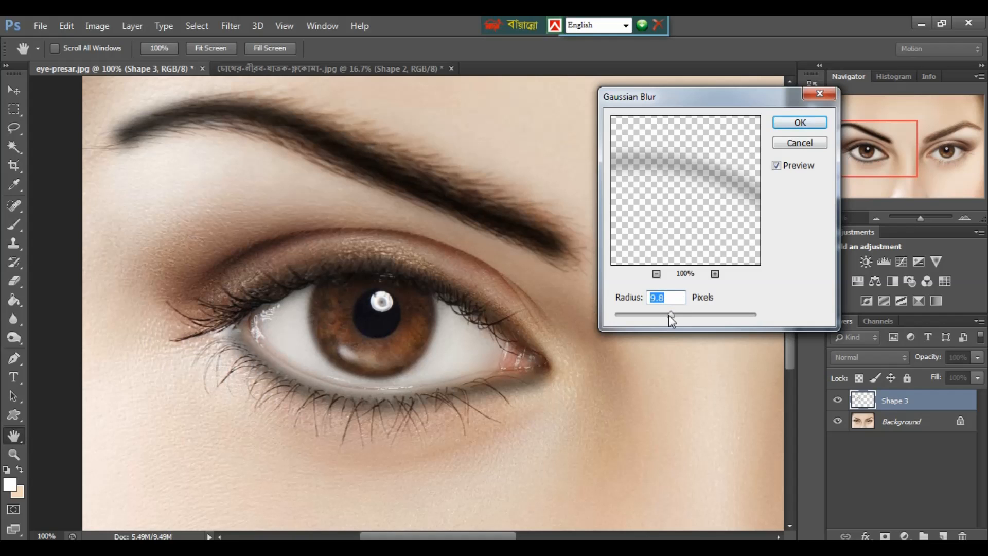
click(801, 125)
key(ctrl+minus)
drag(471, 196, 545, 206)
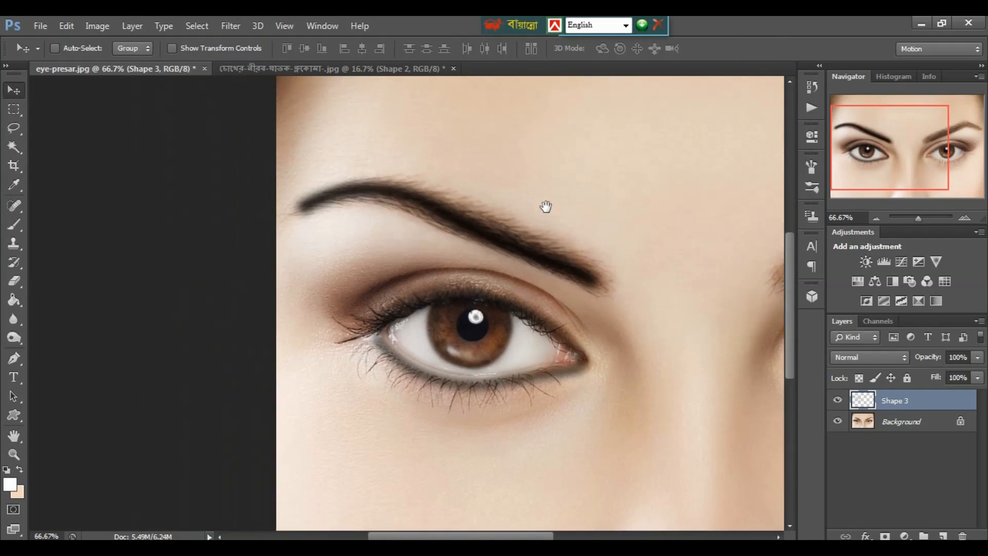
Step: Erase the excess blurred black below and above the eyebrow's outer tail with the size 35 Eraser
key(ctrl+plus)
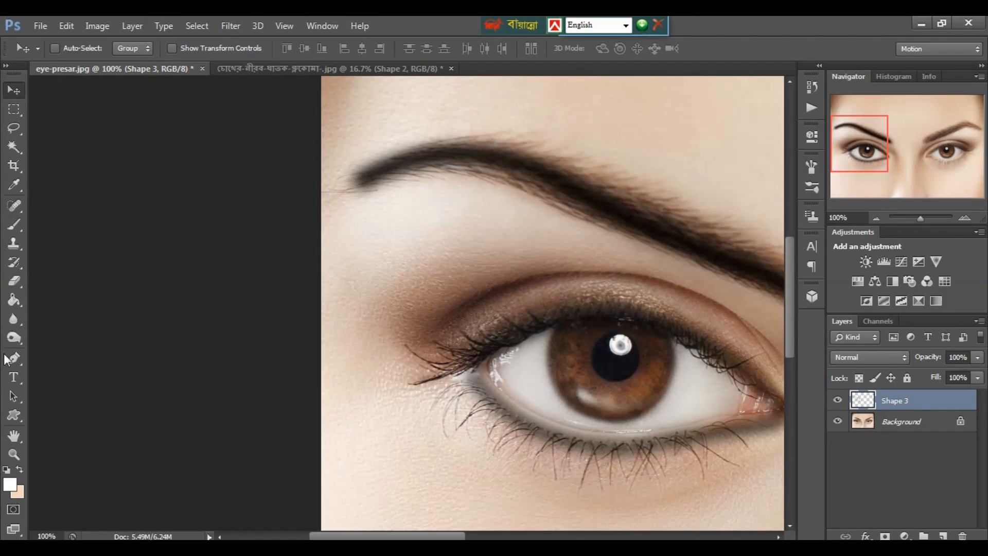
click(14, 283)
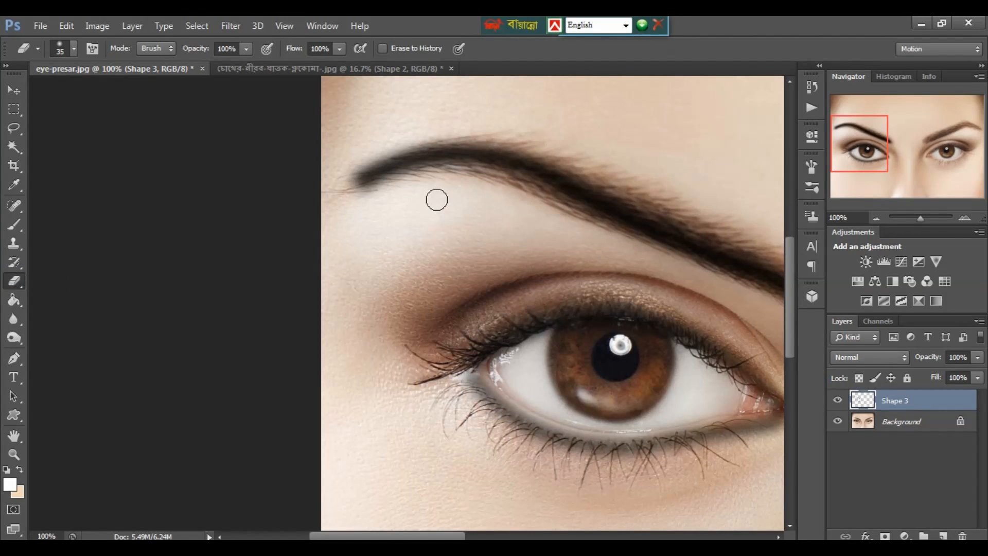
drag(454, 177, 360, 191)
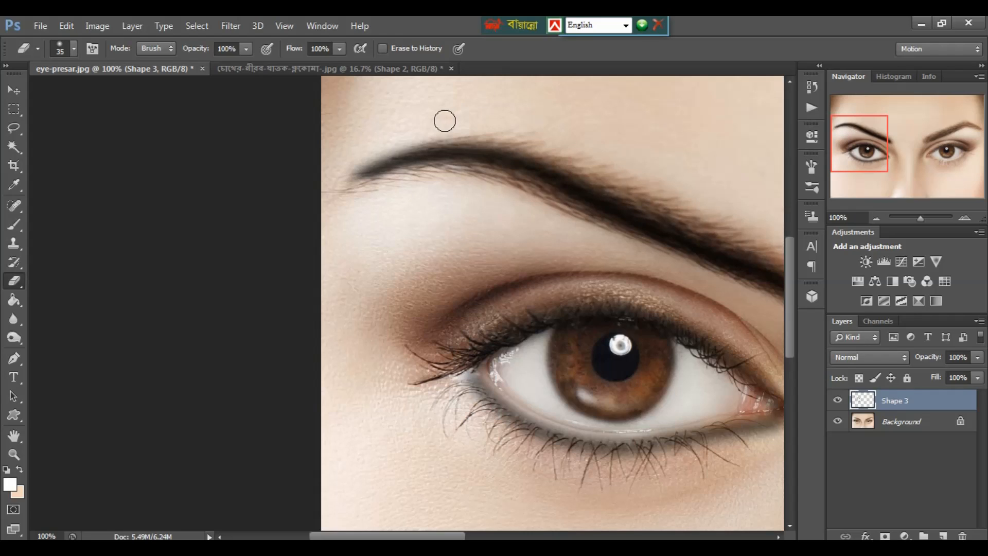
drag(414, 141, 346, 174)
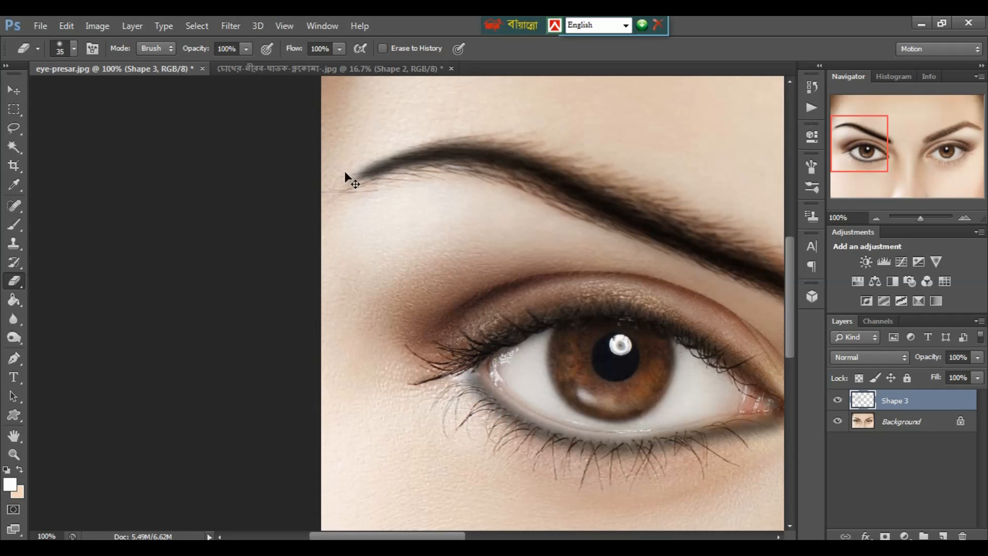
key(ctrl+minus)
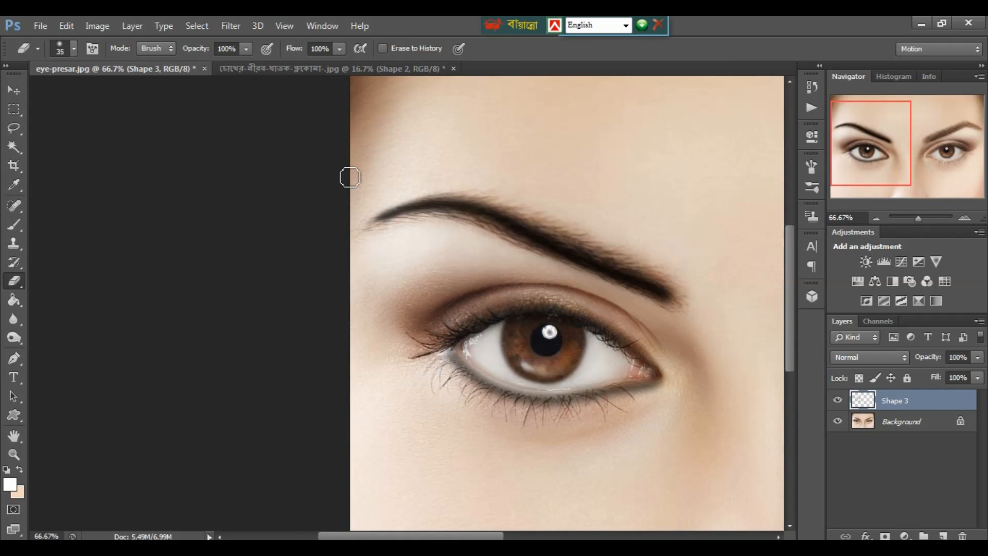